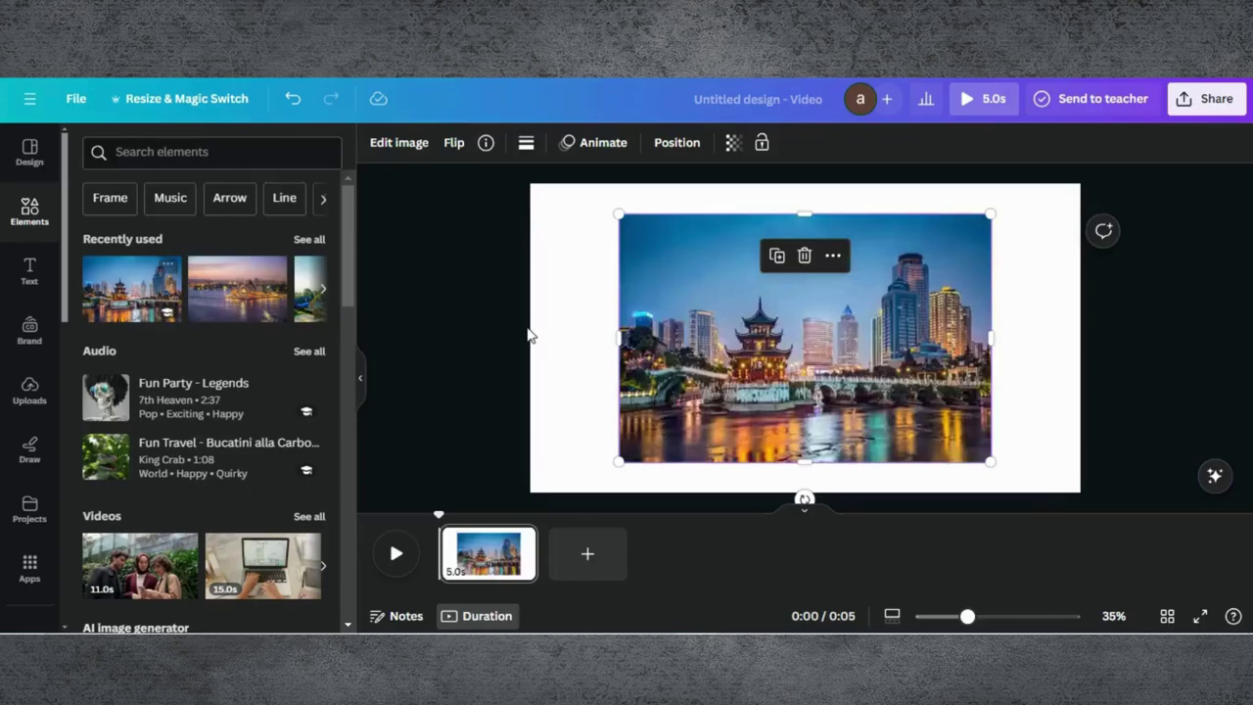
Set the pagoda skyline photo as the page background and add a second page with the harbour opera house photo as its background.
right_click(735, 326)
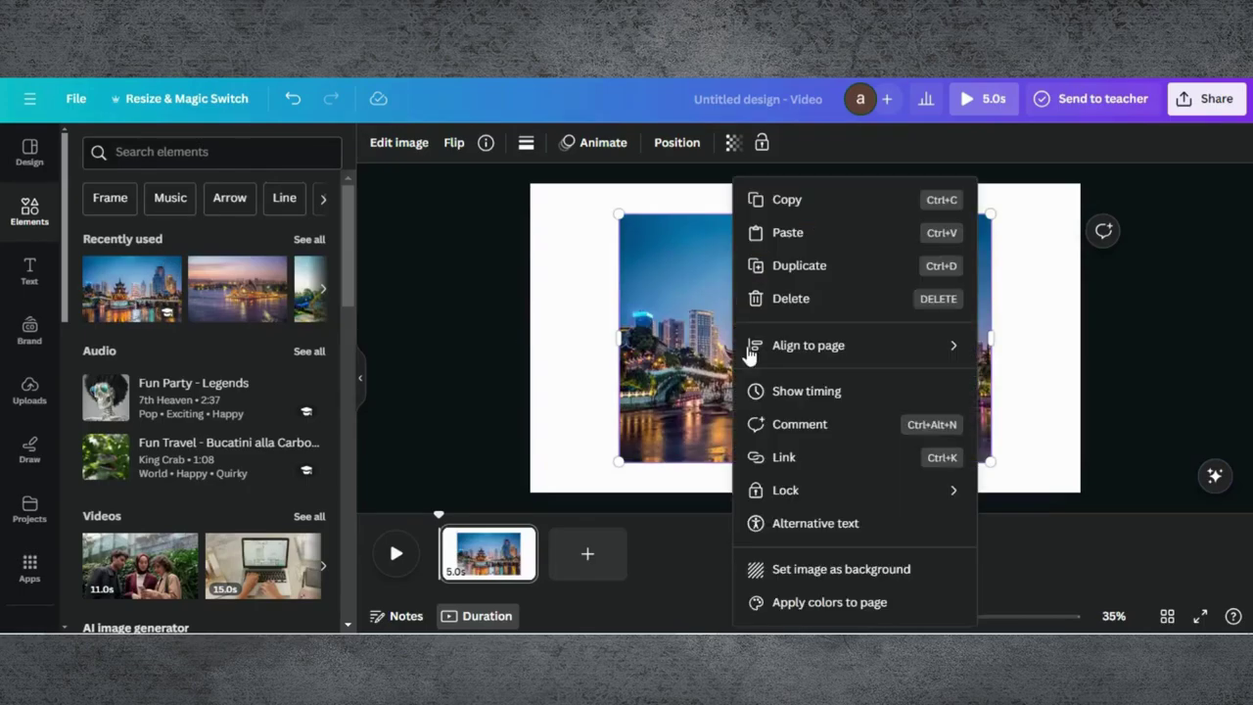
click(852, 578)
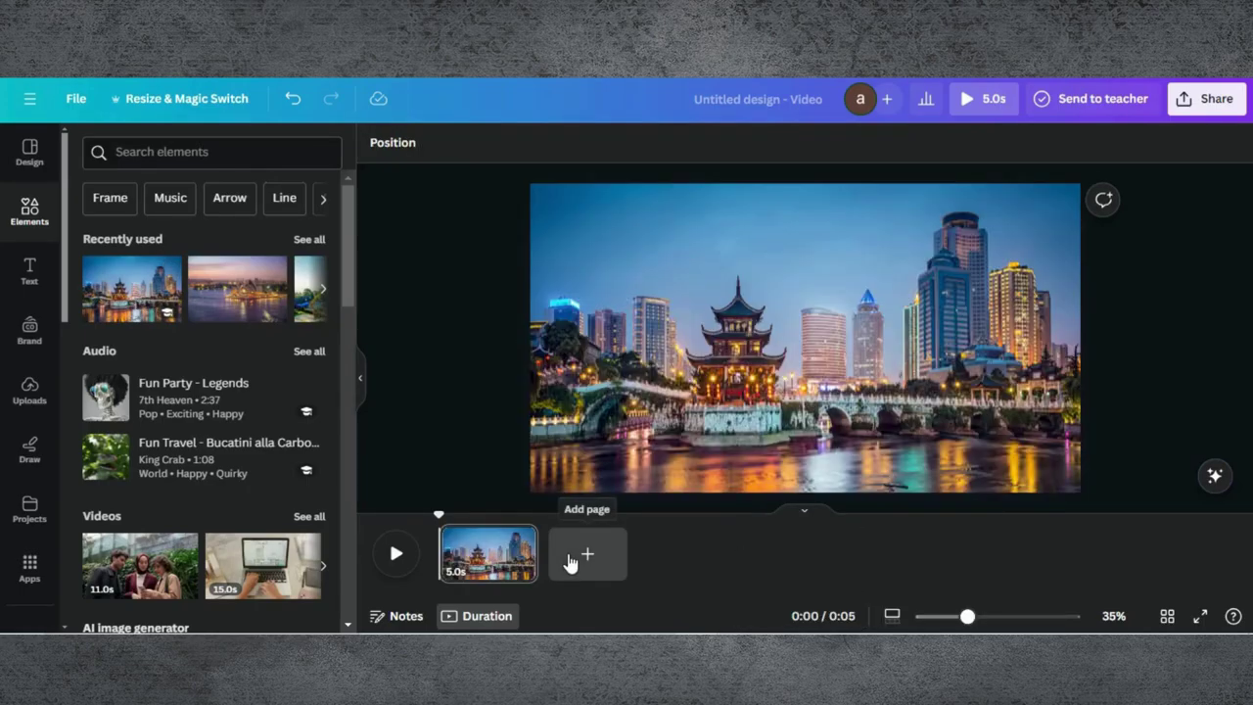
click(577, 560)
click(243, 301)
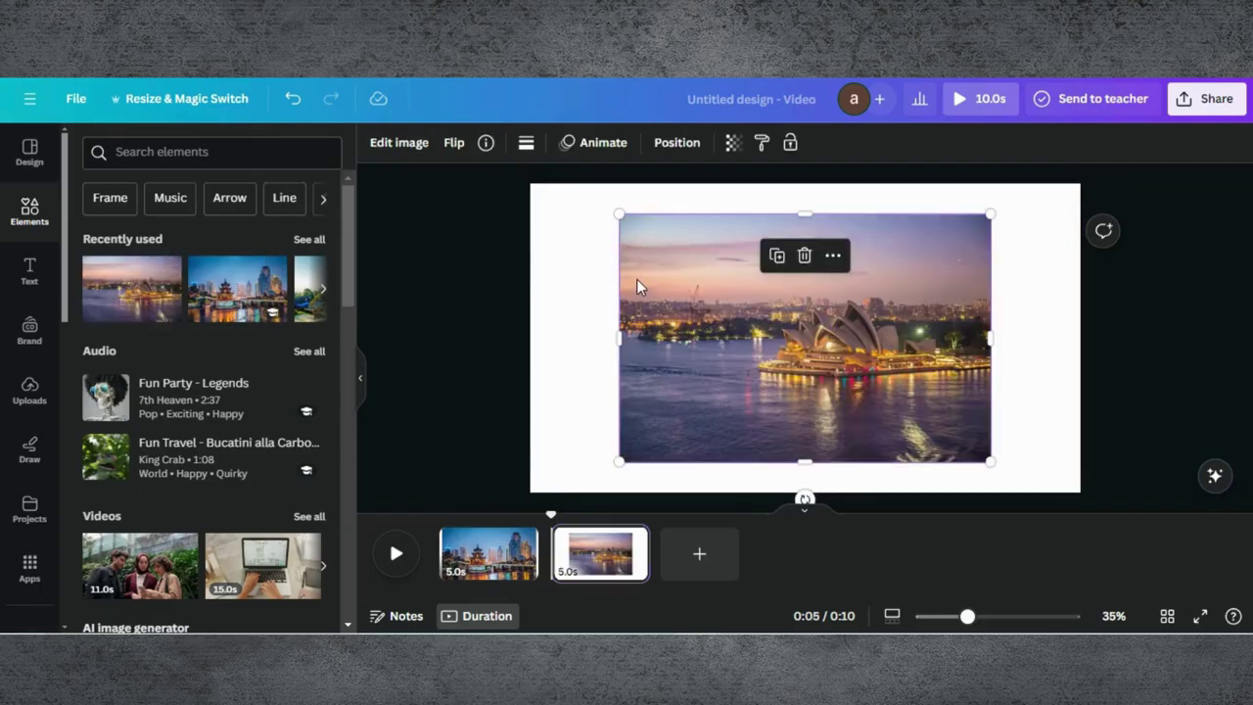
right_click(637, 279)
click(770, 569)
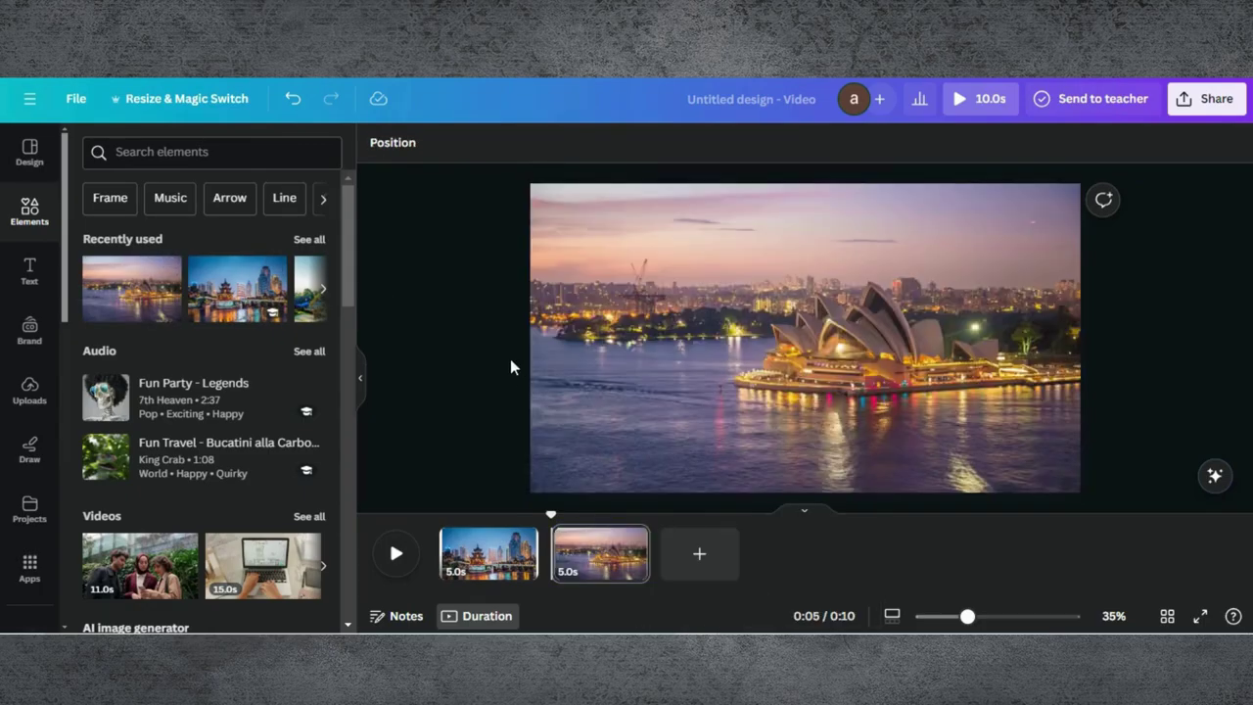
Add a third page with the recently used daytime temple garden photo set as its background.
click(693, 555)
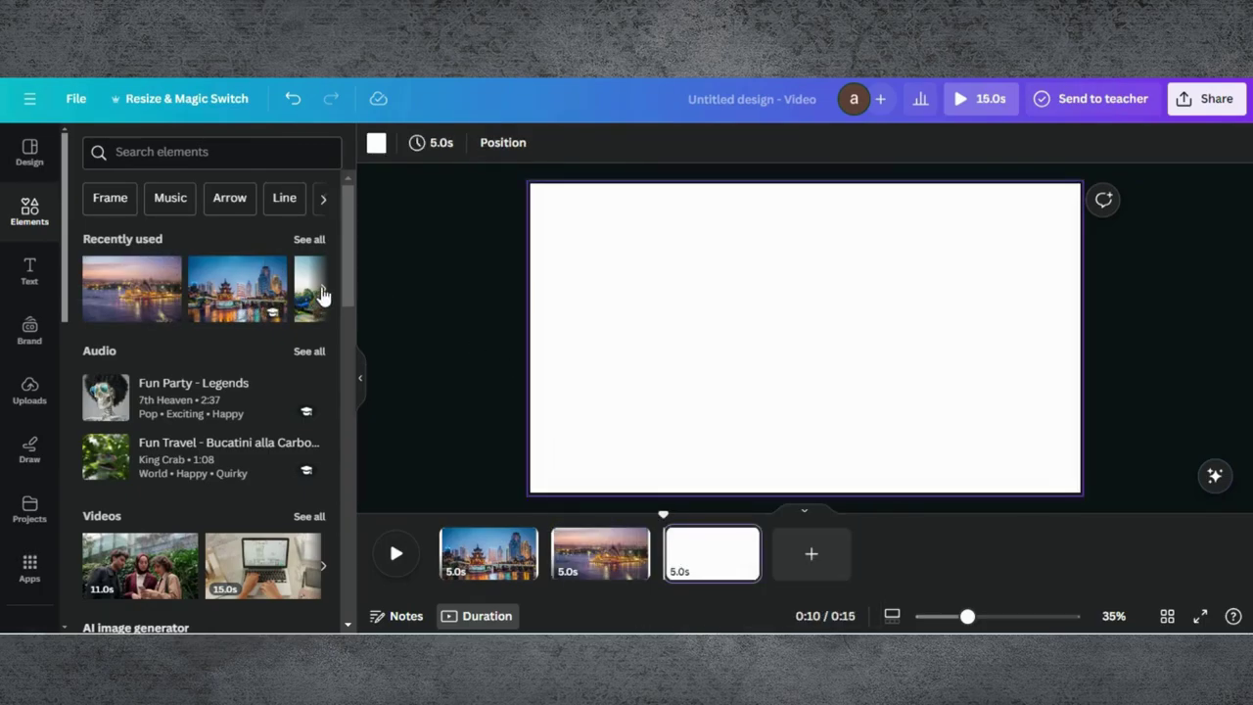
click(323, 294)
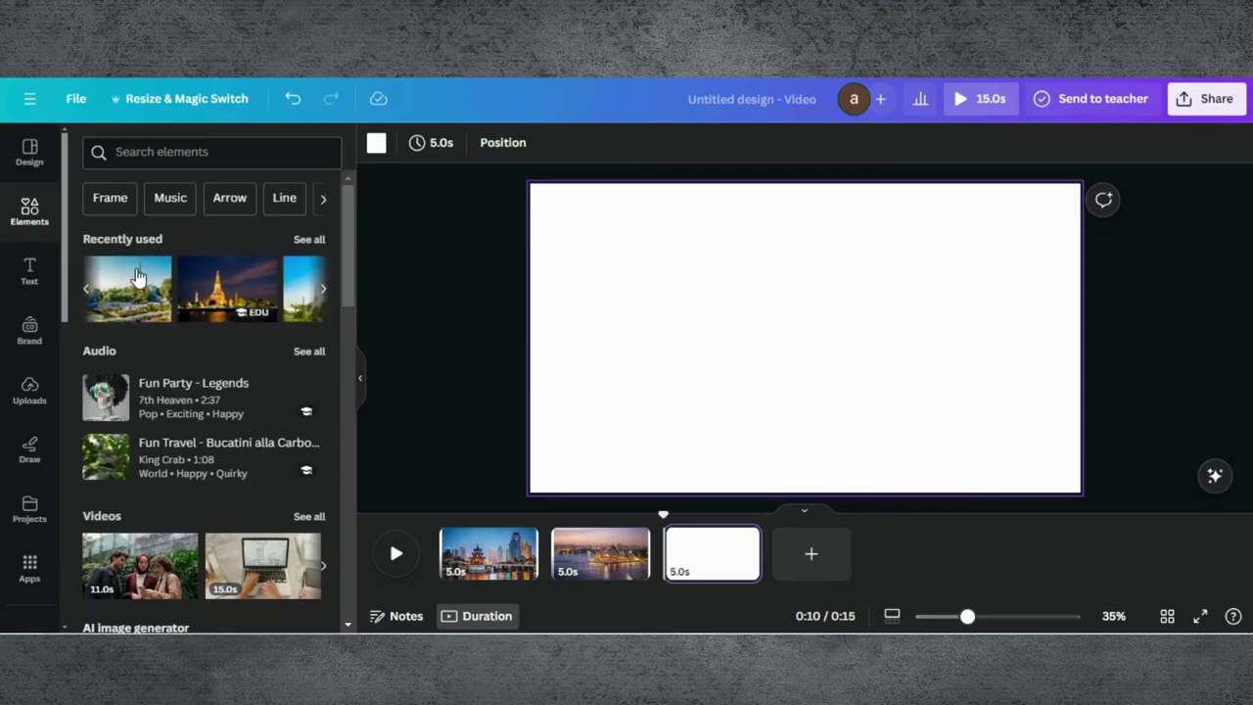
click(131, 284)
right_click(702, 313)
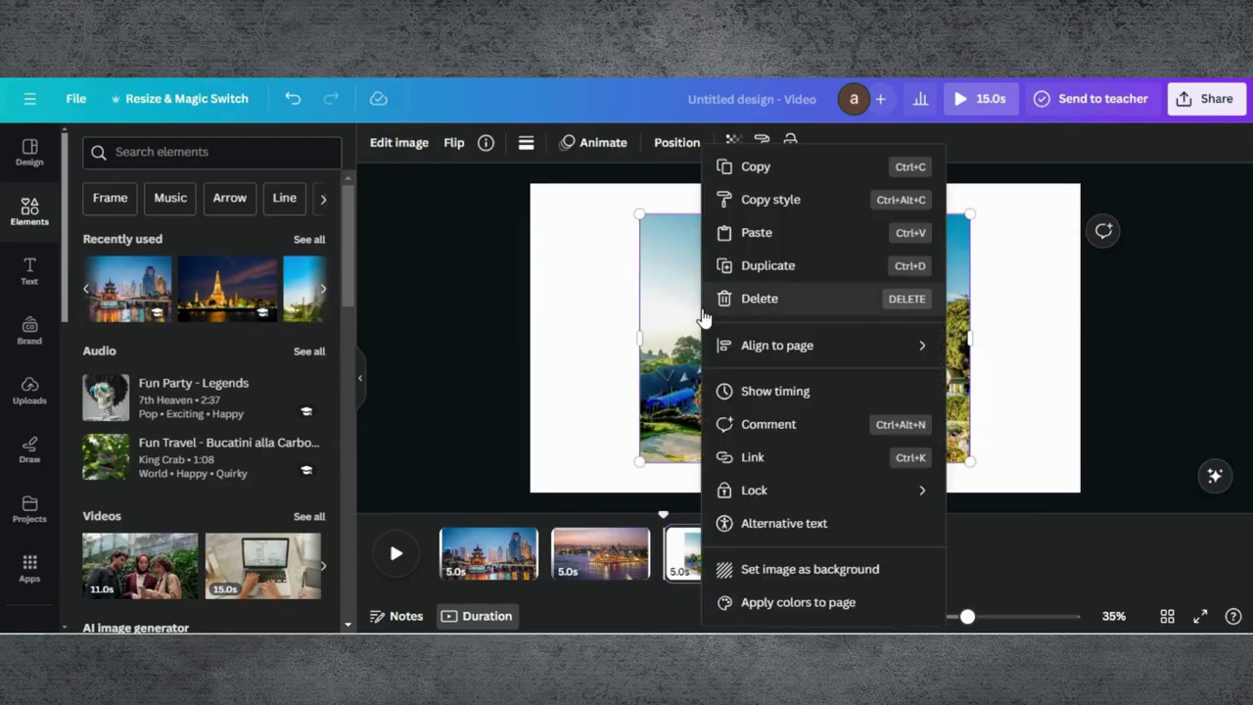
click(778, 571)
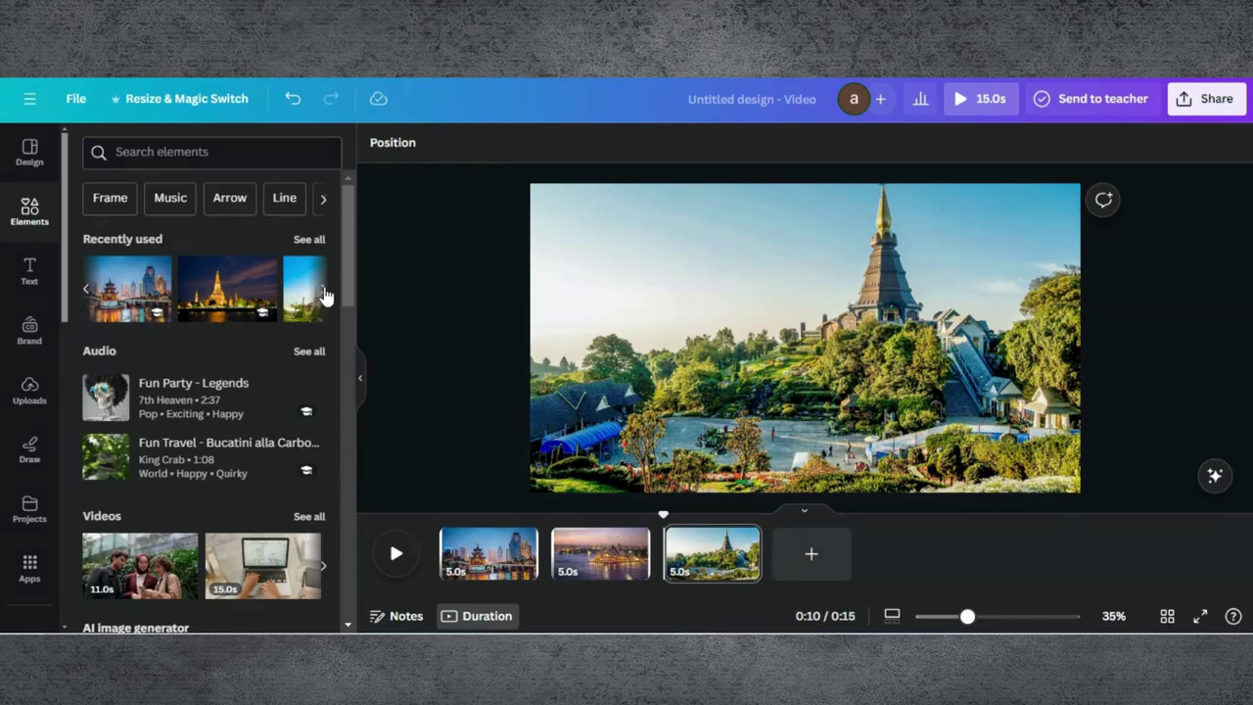
Add a fourth page with the recently used photo of the illuminated temple at night as its background.
click(323, 293)
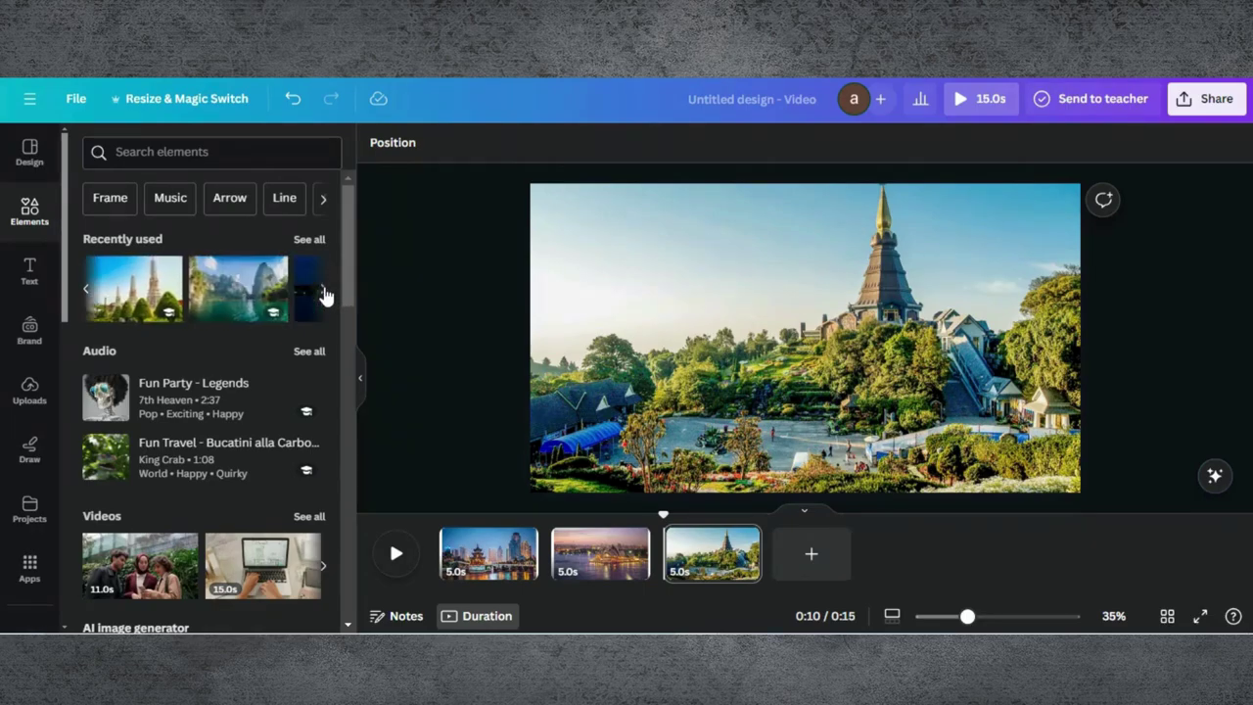
click(85, 292)
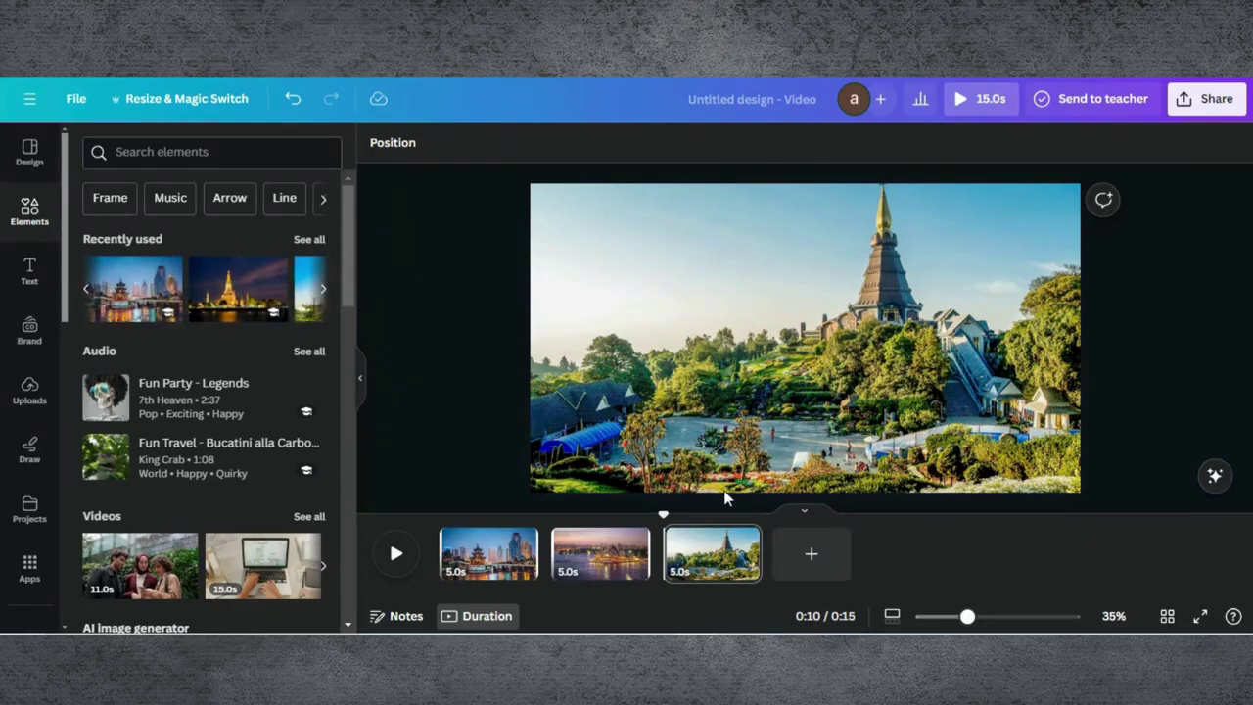
click(812, 553)
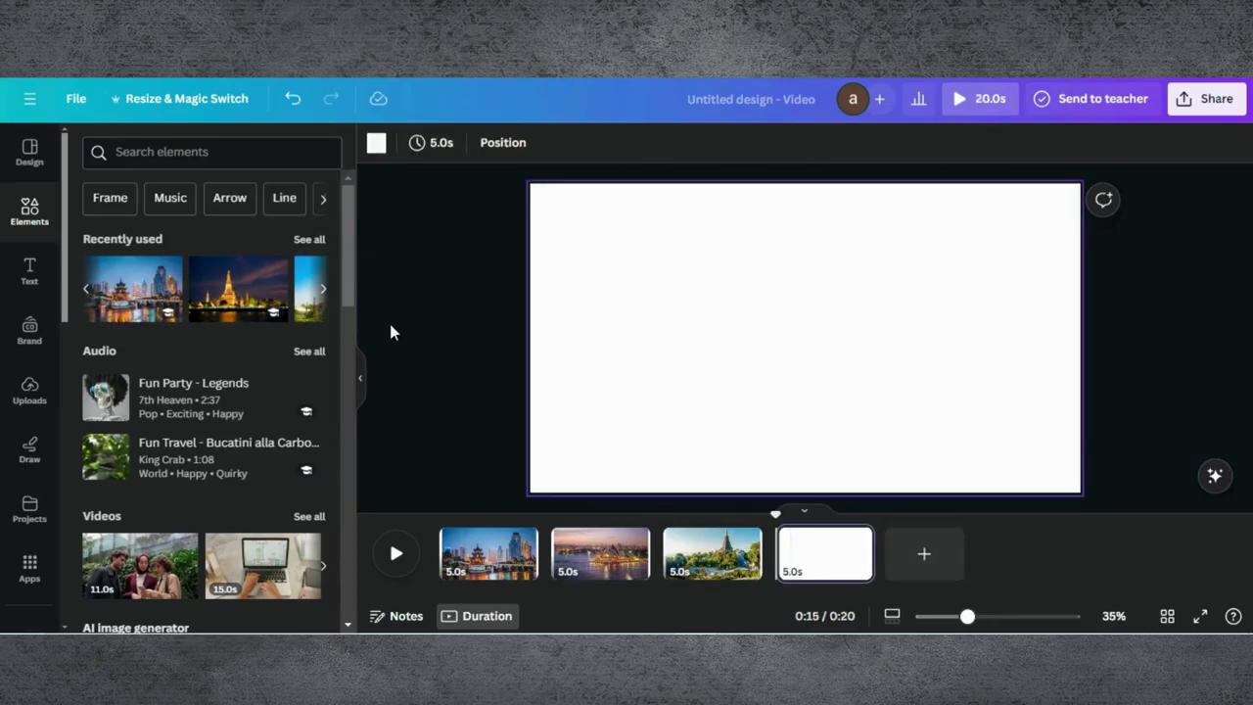
click(224, 294)
right_click(727, 285)
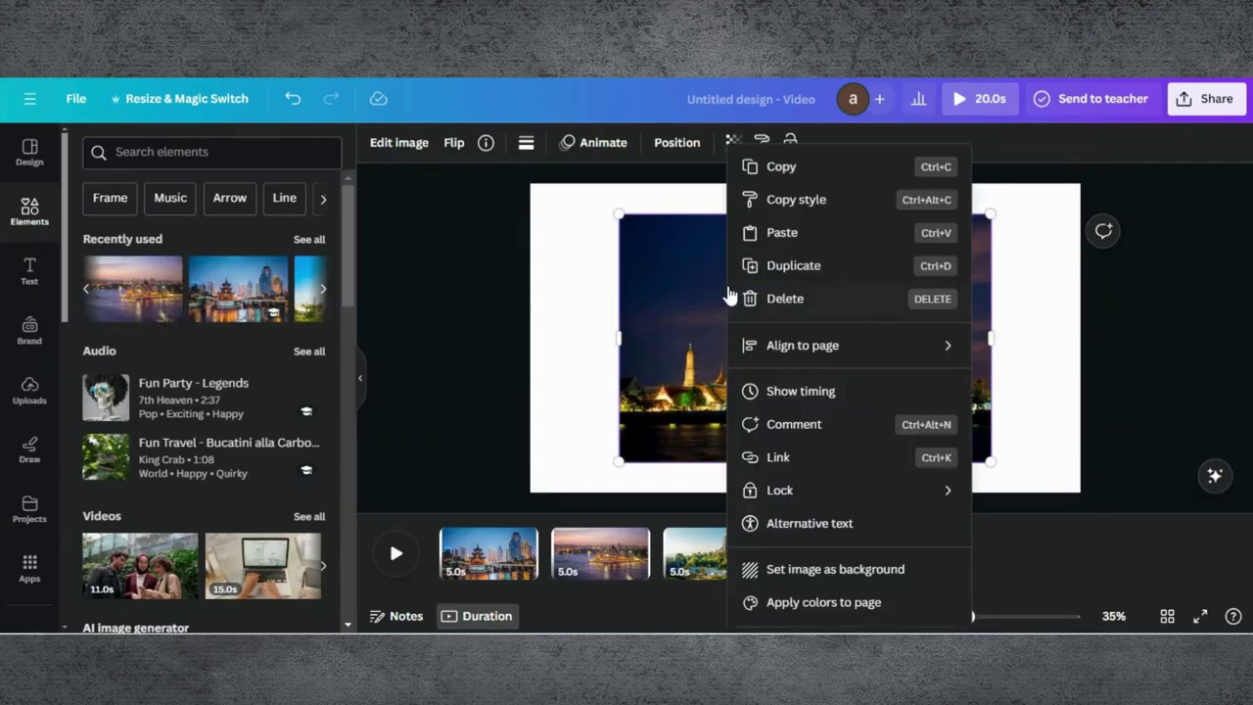
click(783, 568)
Add a fifth page with the green lake and cliffs photo as its background, plus a blank sixth page.
click(923, 553)
click(325, 290)
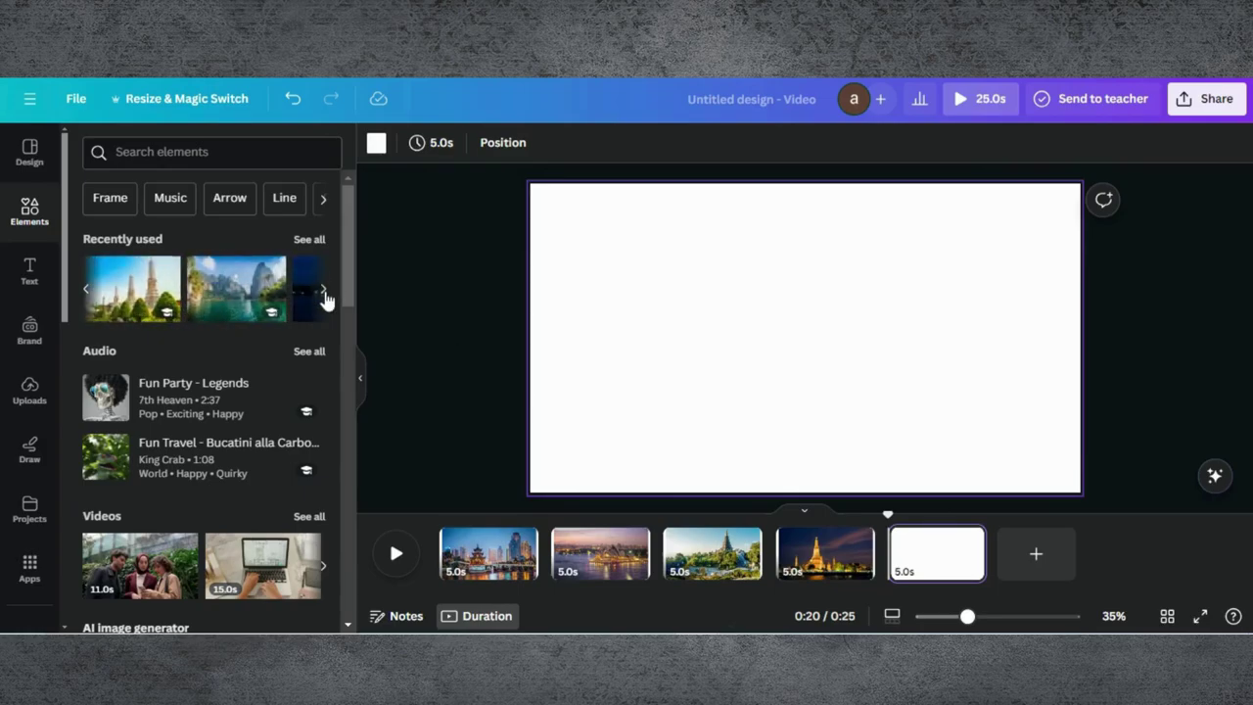
click(240, 306)
right_click(721, 329)
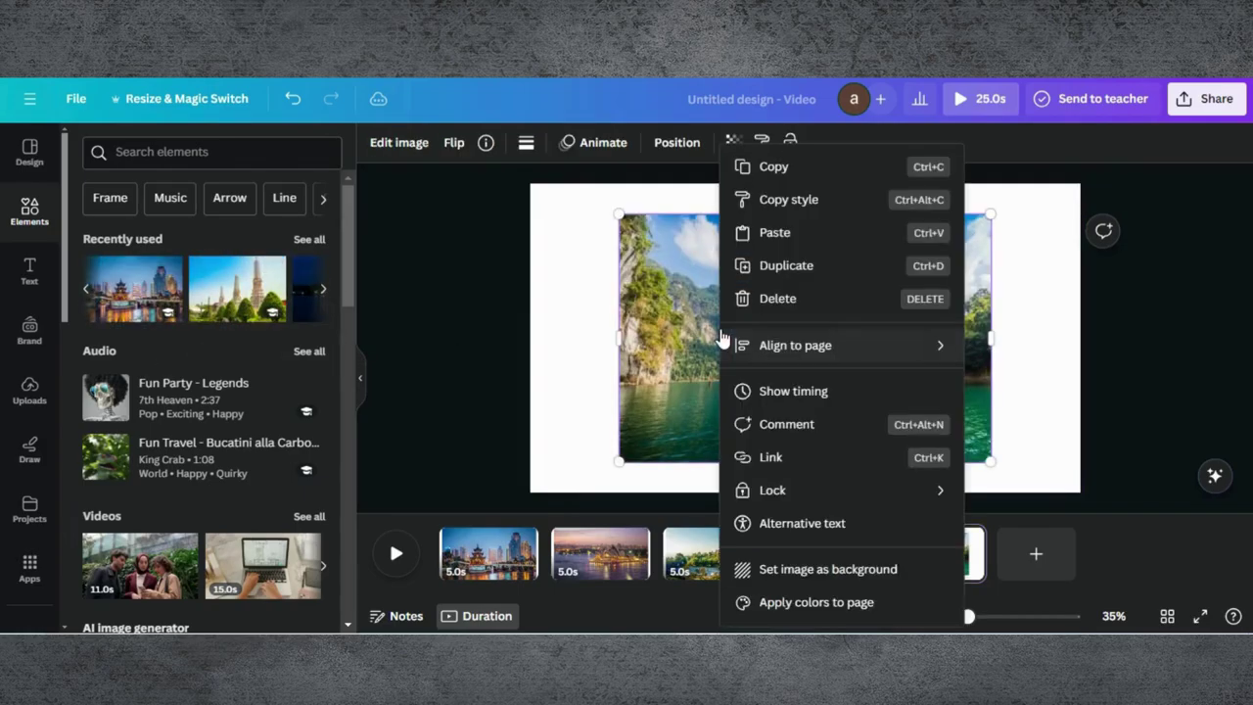
click(813, 572)
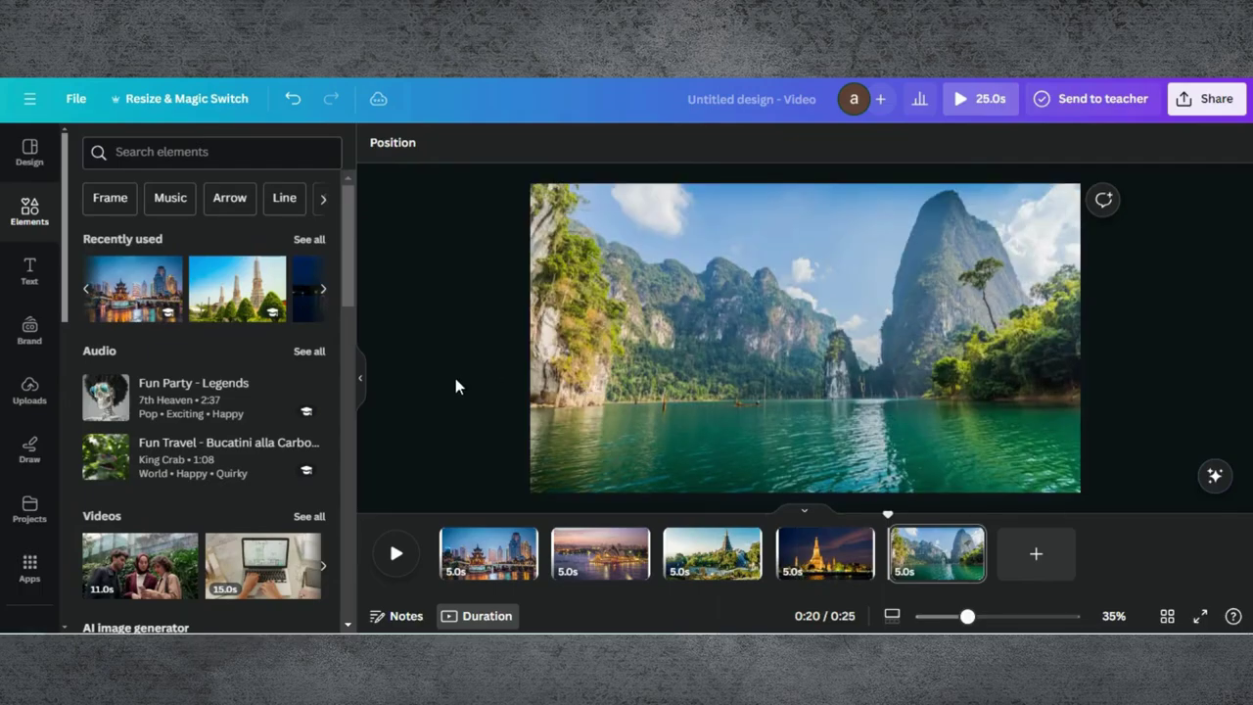
click(1036, 553)
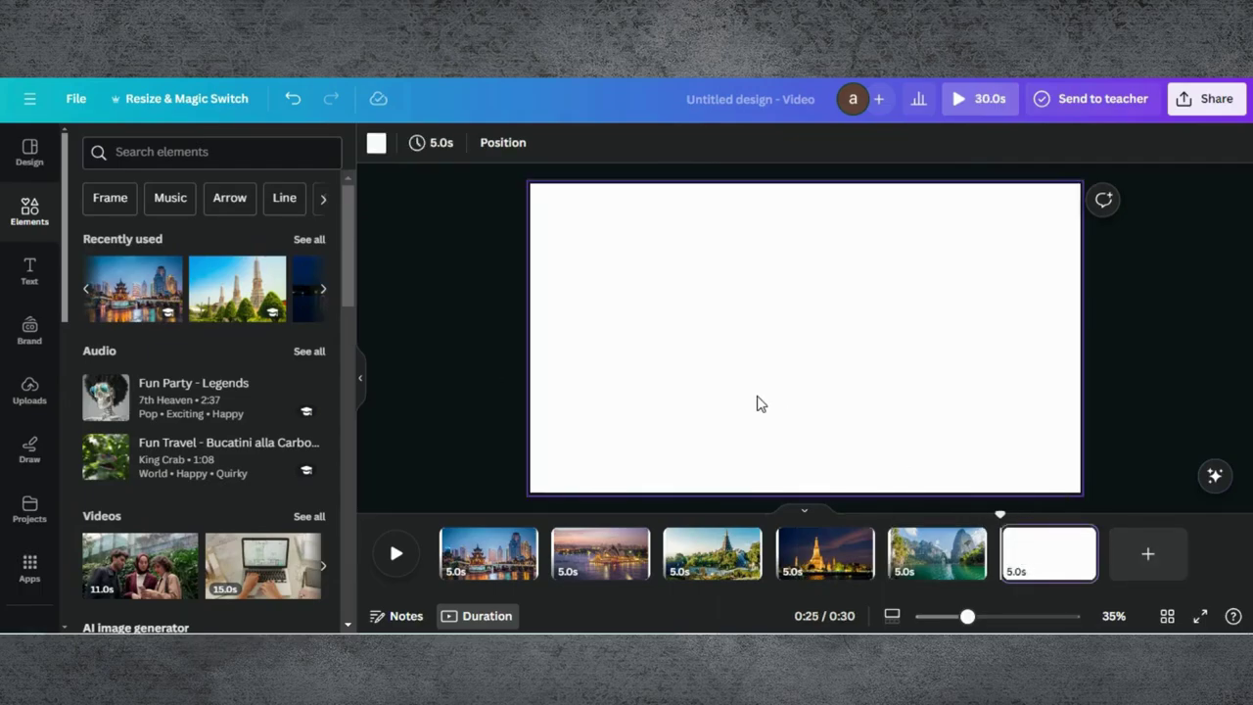
Add a Slide transition with a 1-second duration after the first page and apply it between all pages.
click(494, 553)
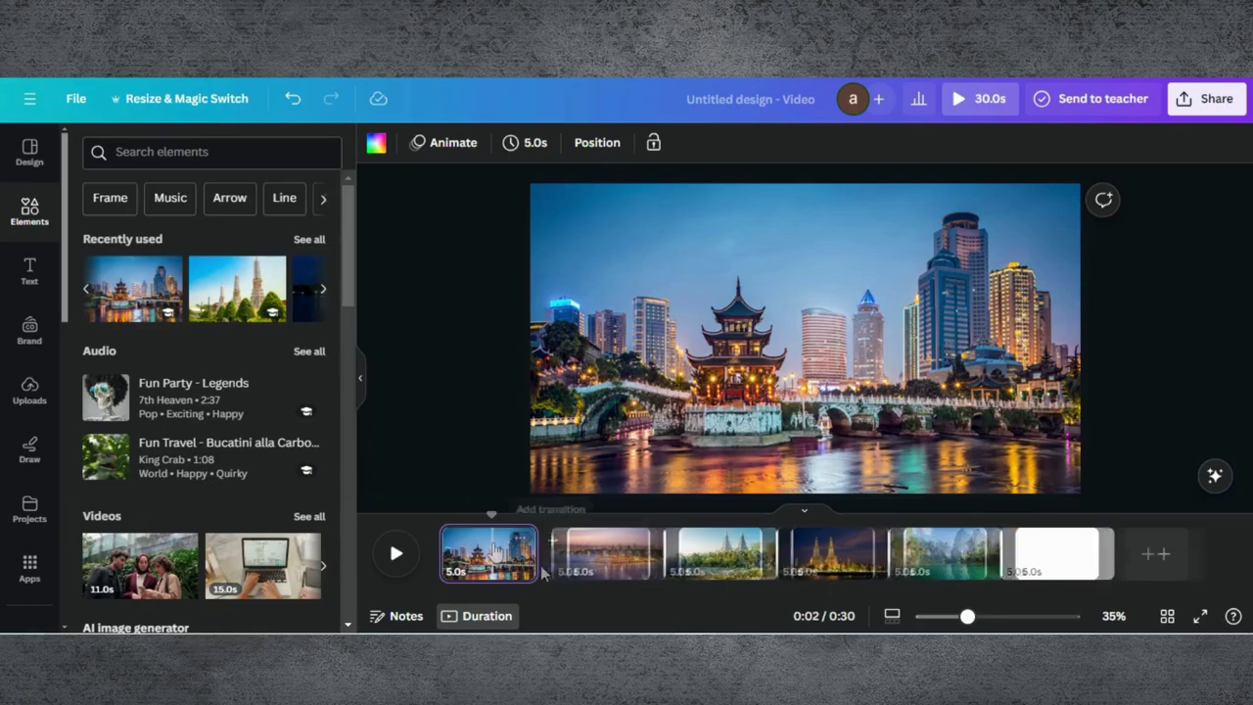
click(555, 567)
click(268, 231)
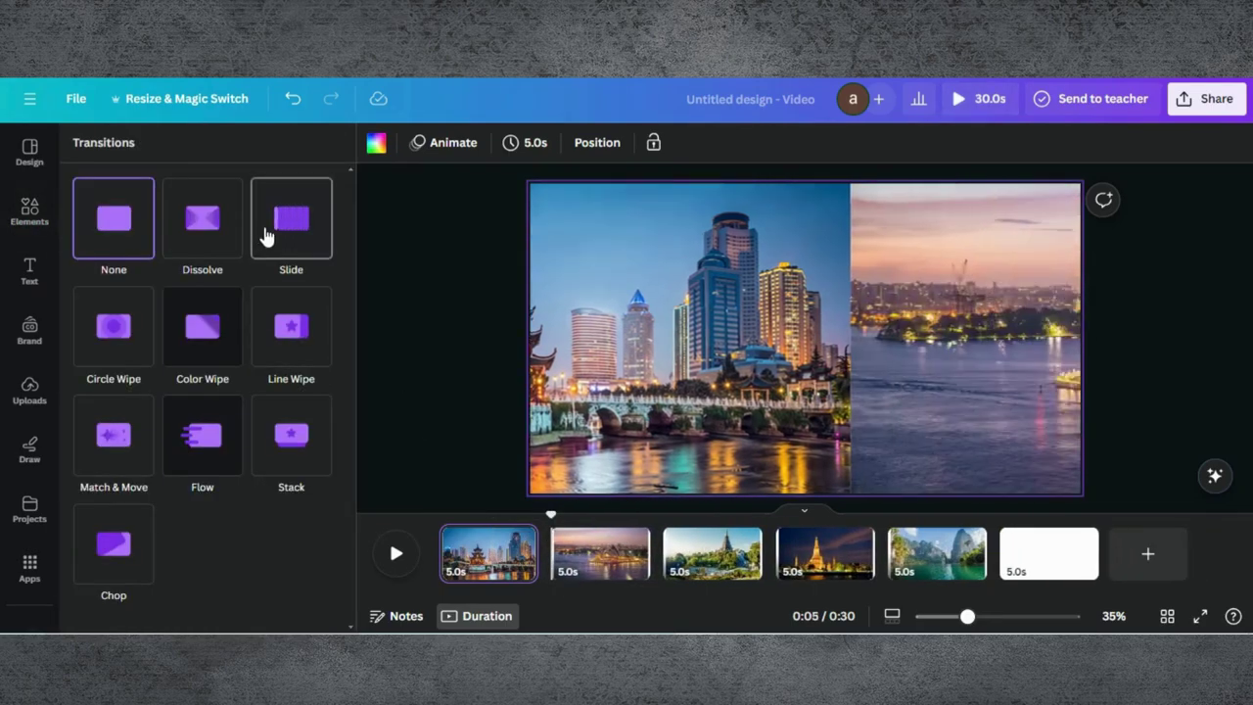
drag(120, 347, 152, 352)
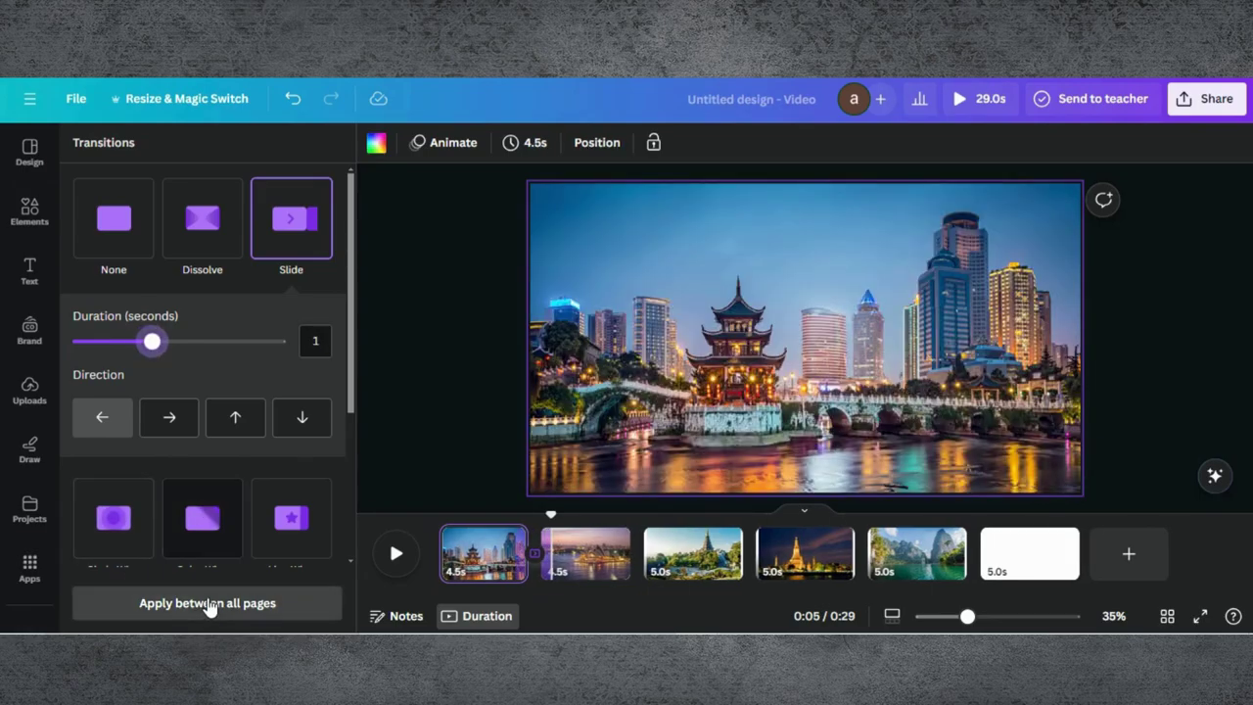
click(207, 603)
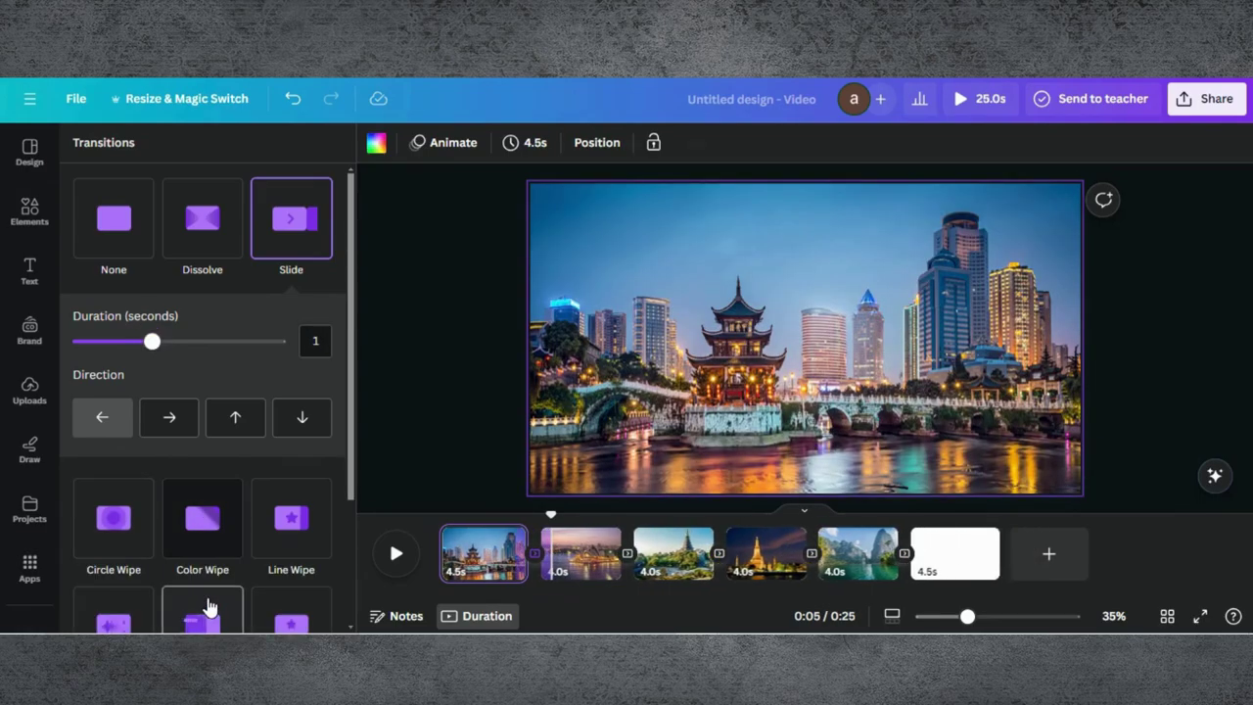
Set the page timing to 3.0s and apply it to all six pages.
click(510, 144)
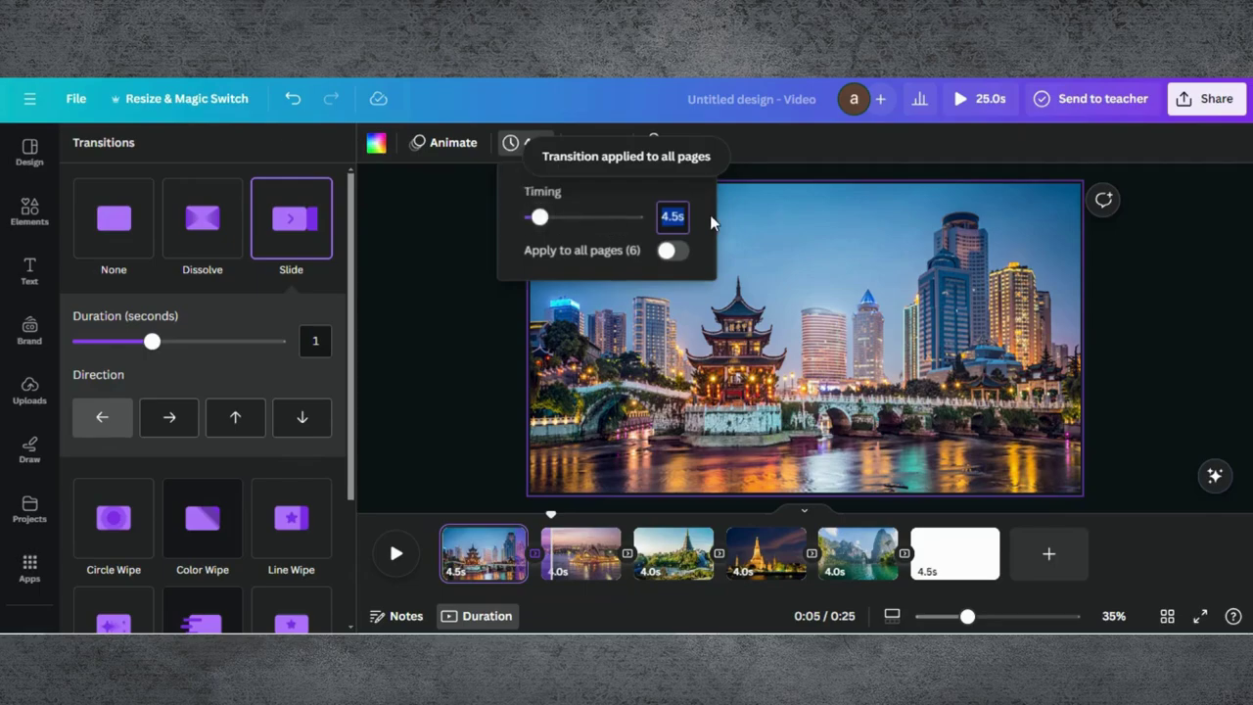
text(3)
key(Return)
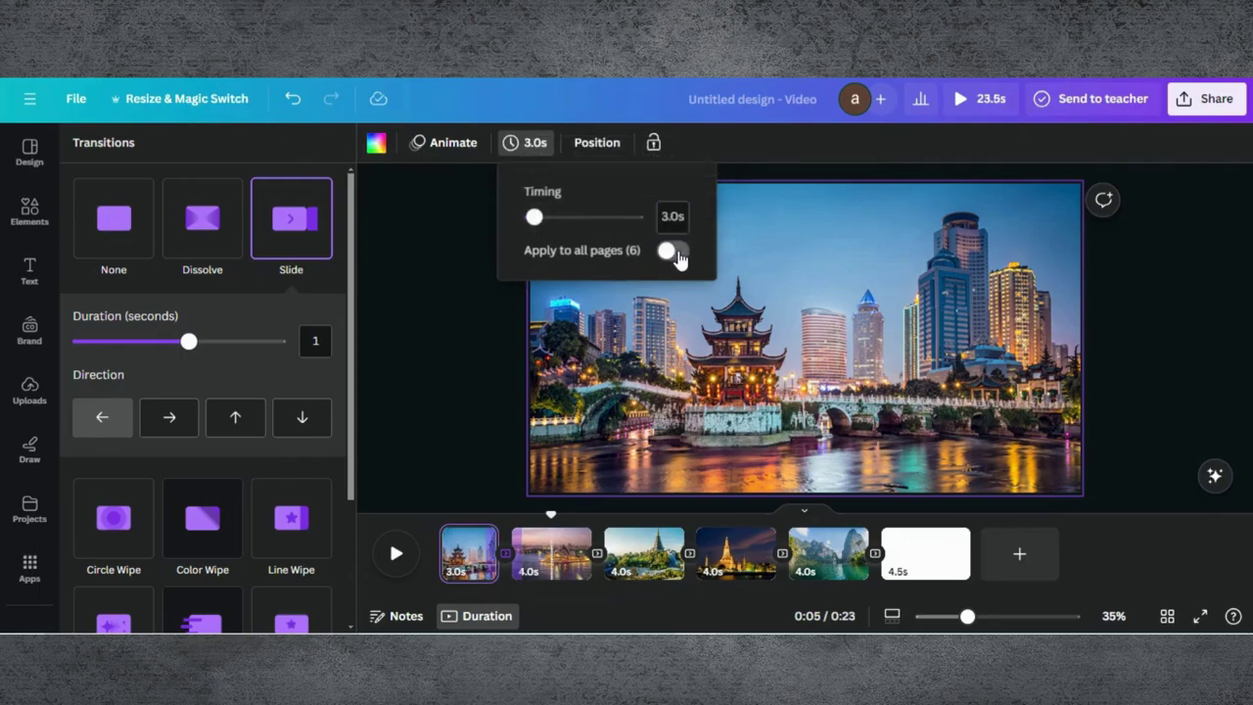
click(674, 253)
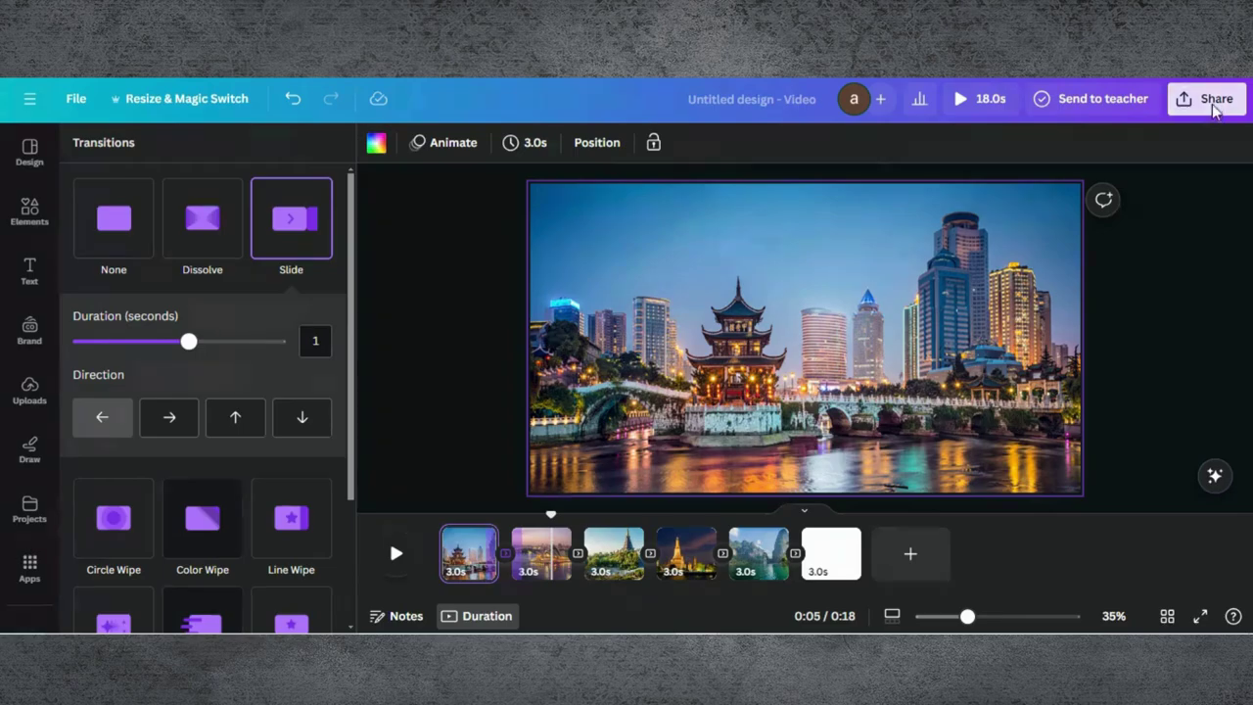
Download all pages as a 1080p MP4 video and upload the downloaded Untitled design (4).mp4 to the design's media.
click(1214, 99)
scroll(1009, 430, down, 1)
click(1007, 428)
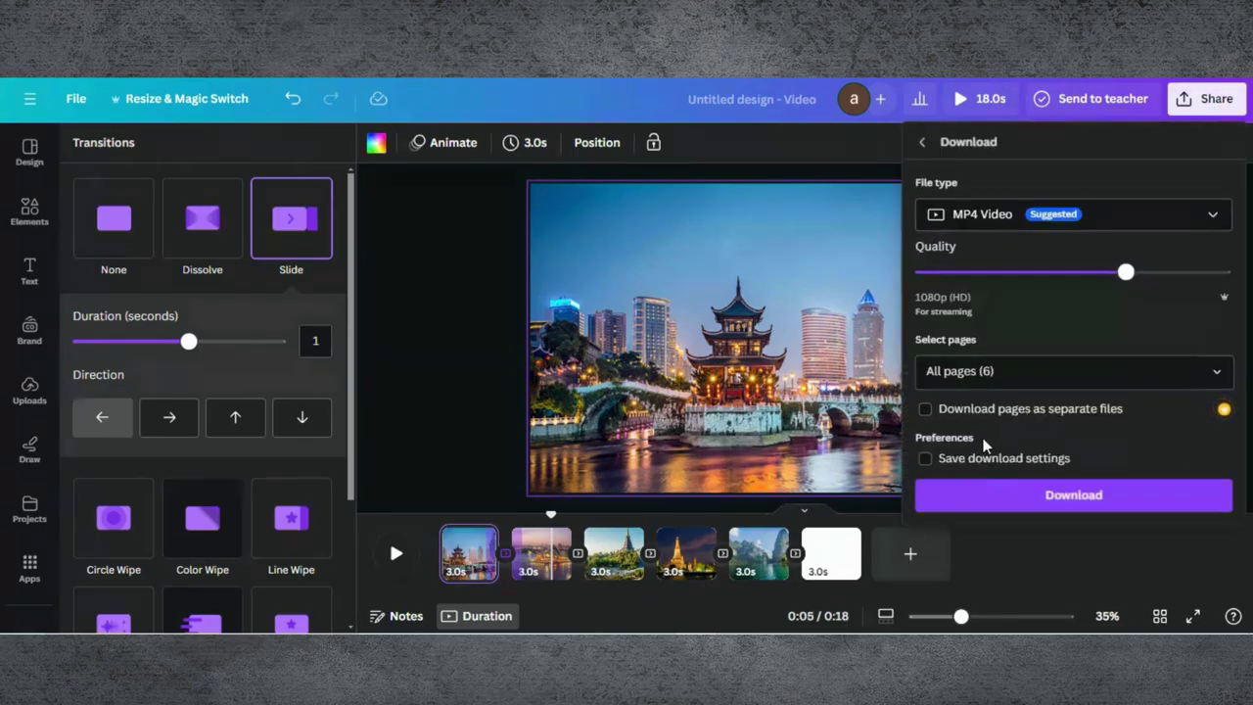
click(979, 490)
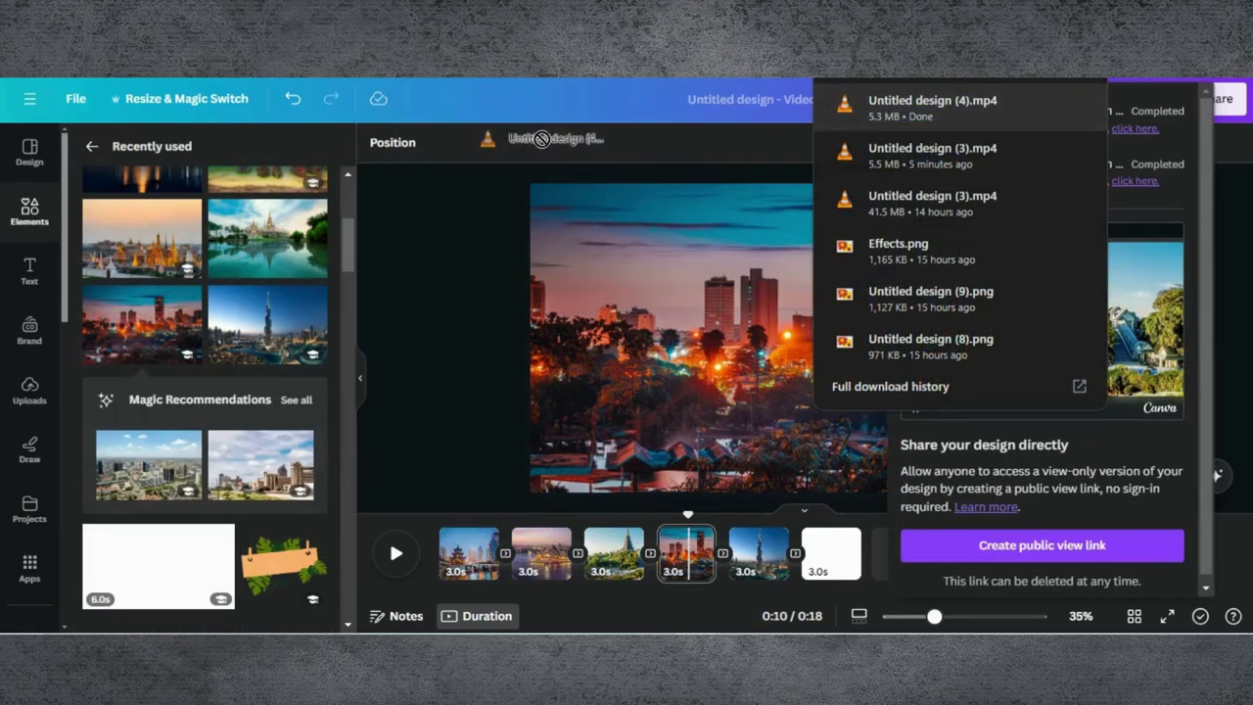
drag(490, 134, 221, 240)
click(449, 314)
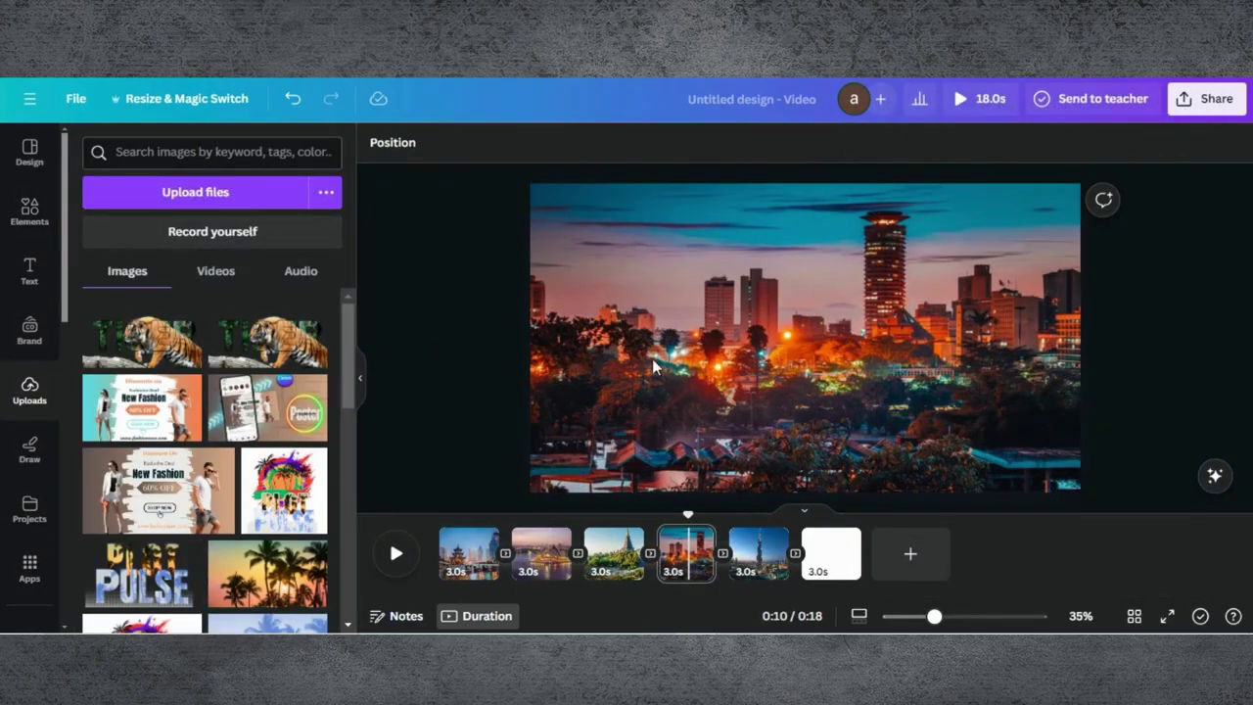
Add a heading reading "CHINA" to the first page.
click(468, 553)
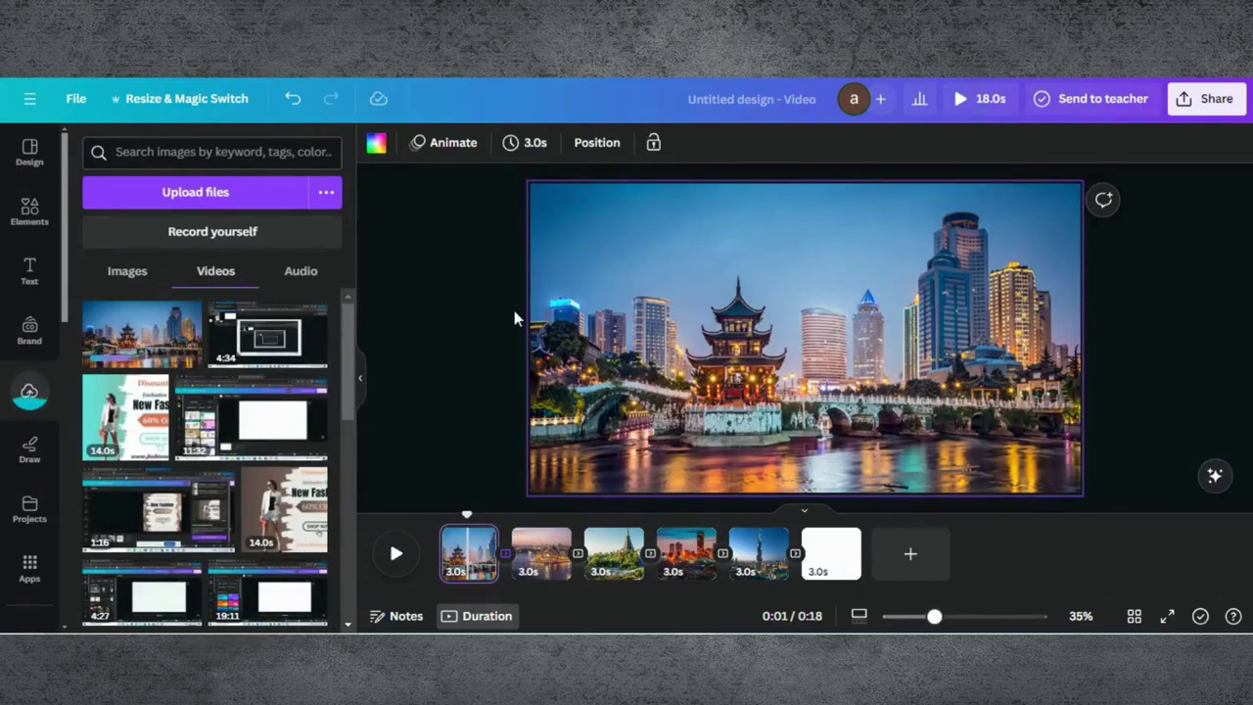
click(36, 278)
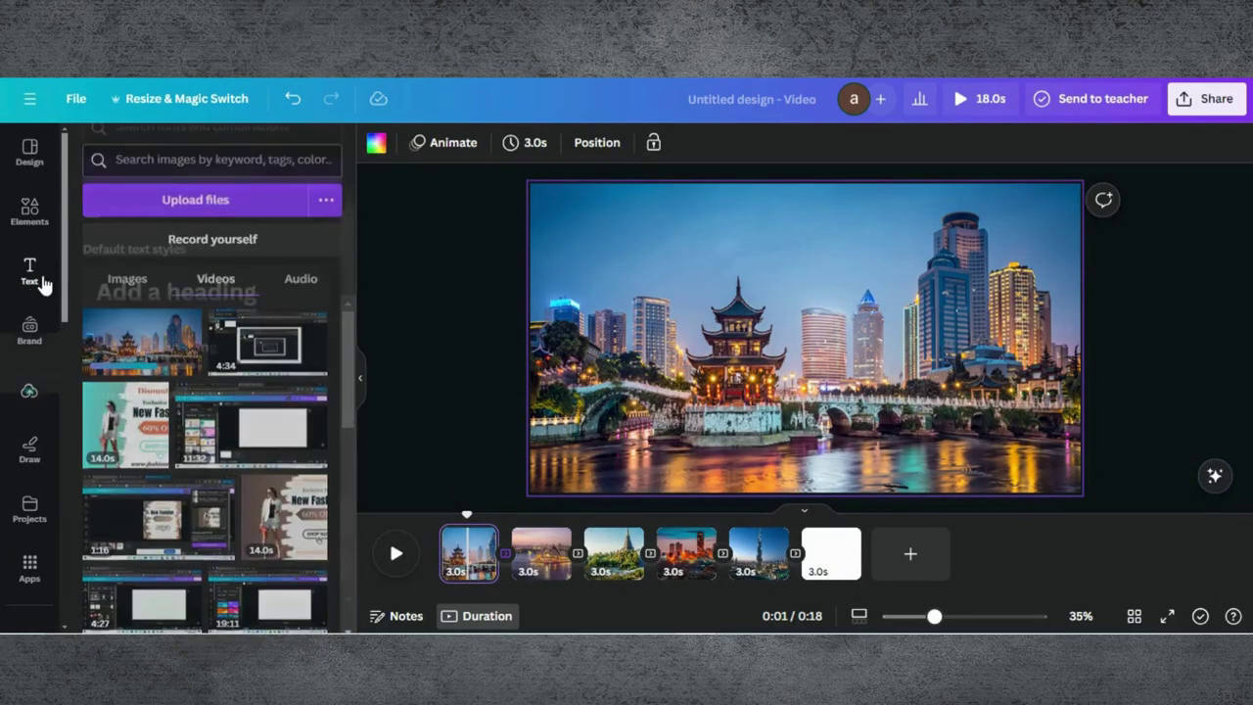
click(309, 313)
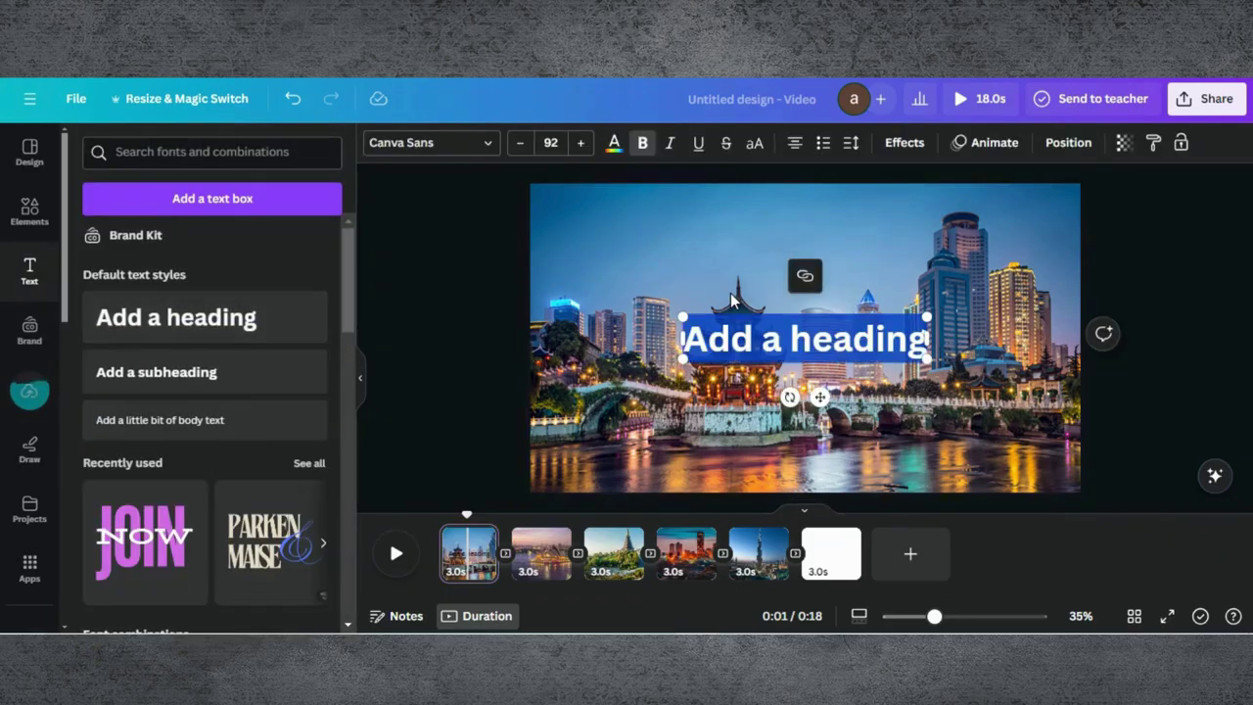
text(CHINS)
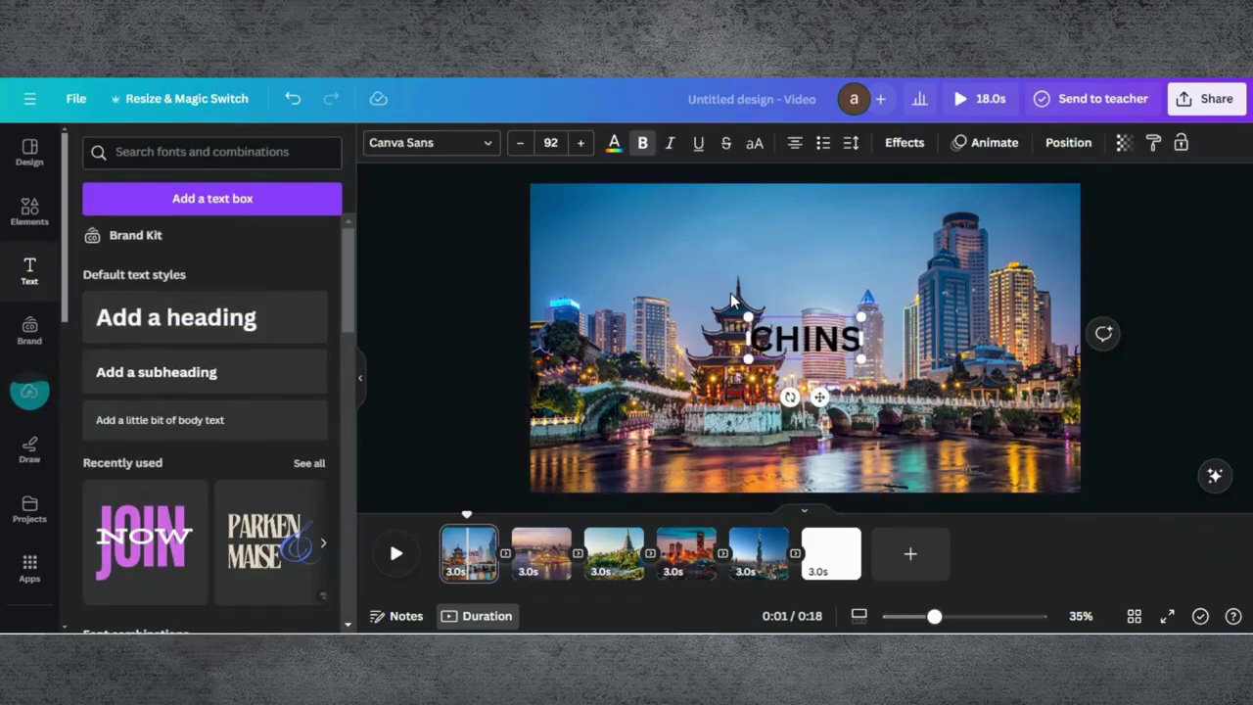
key(BackSpace)
text(A)
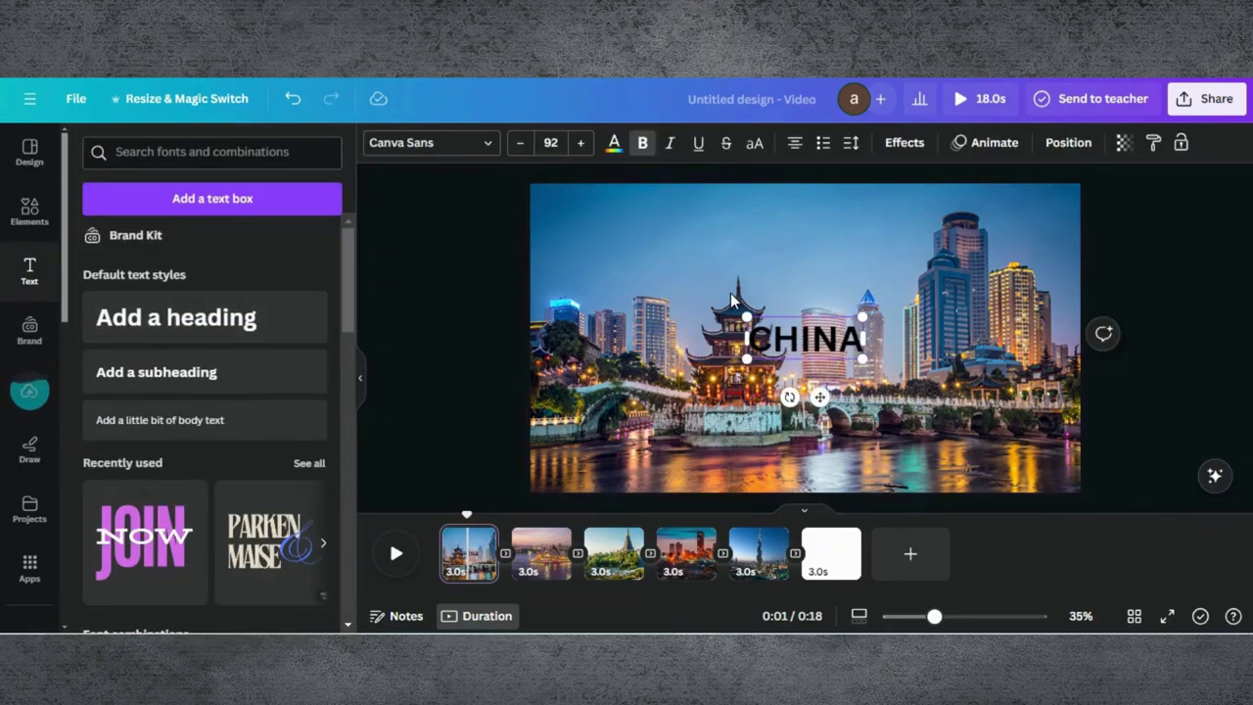
Change the CHINA heading's font to Luckiest Guy and enlarge the text to about size 246.
click(484, 149)
click(193, 188)
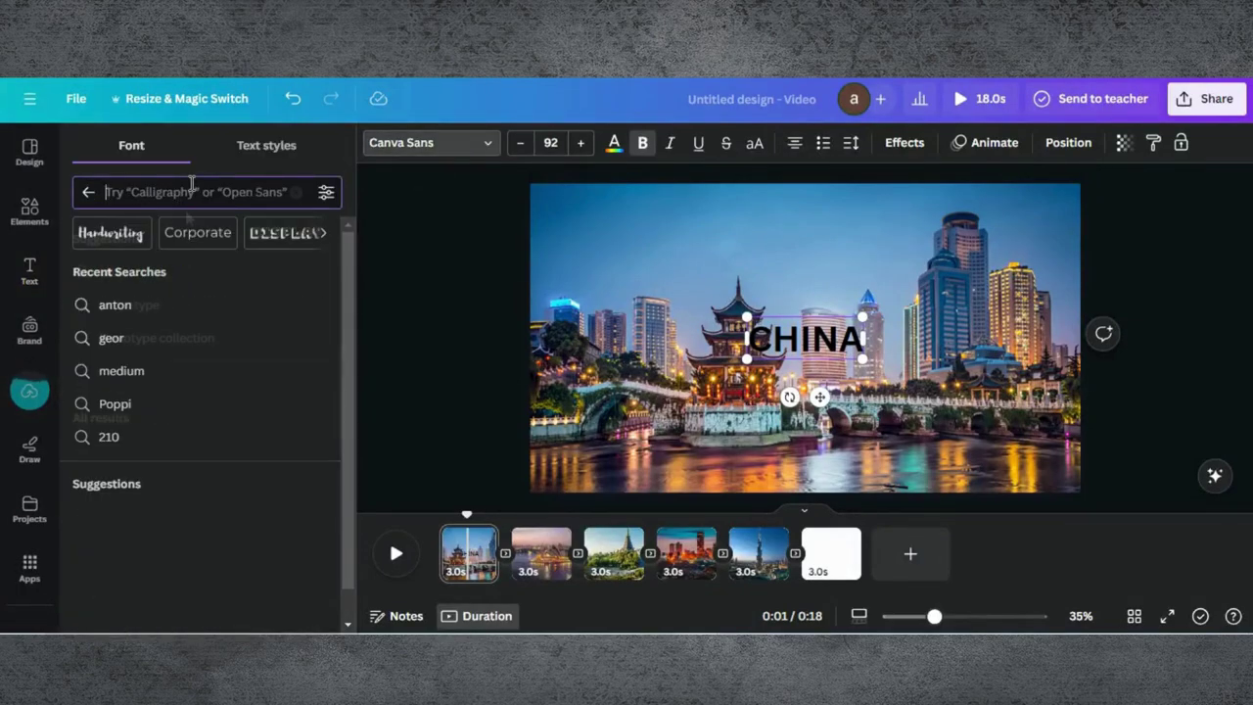
text(luckies)
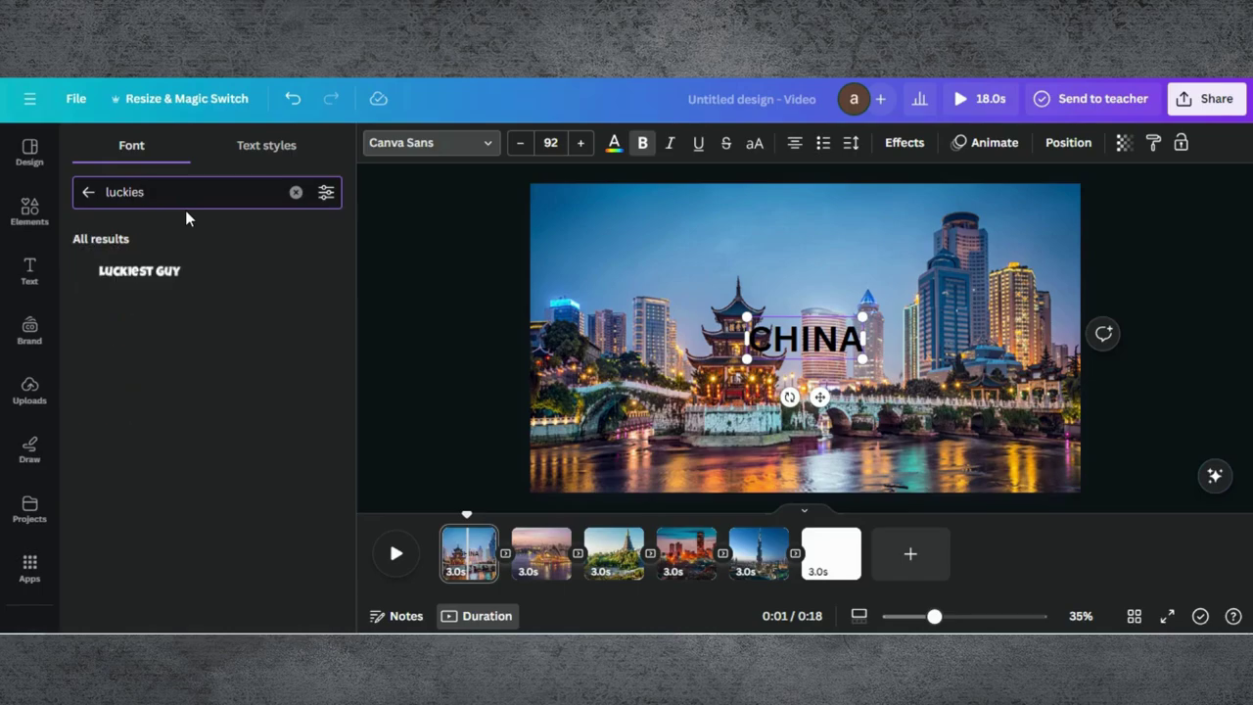
click(182, 284)
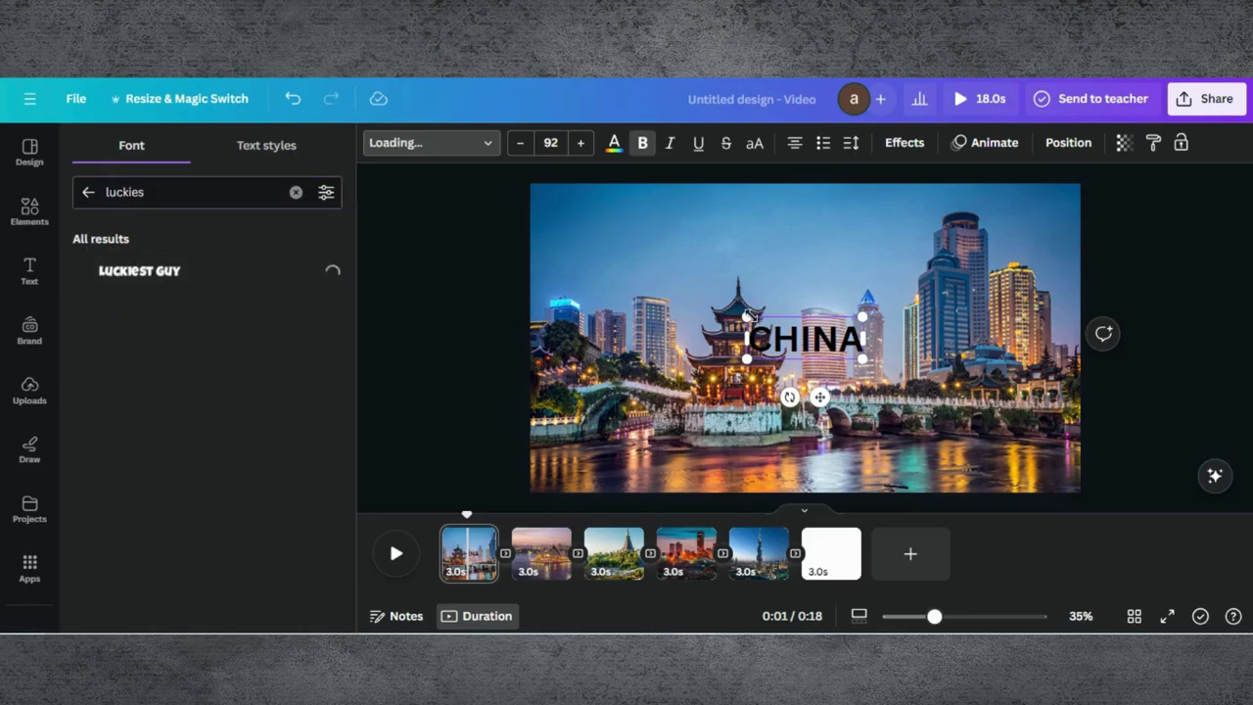
drag(752, 311, 594, 248)
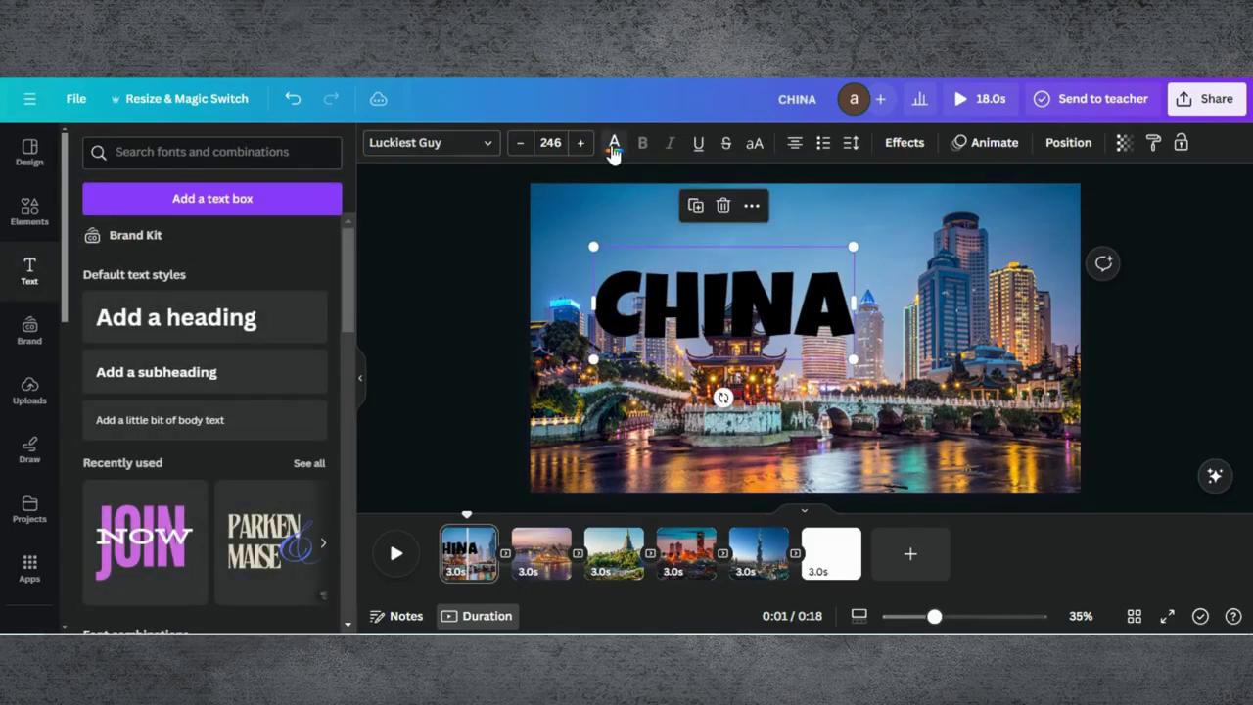
Colour the CHINA heading white and move it to the lower middle of the first page.
click(614, 142)
click(179, 243)
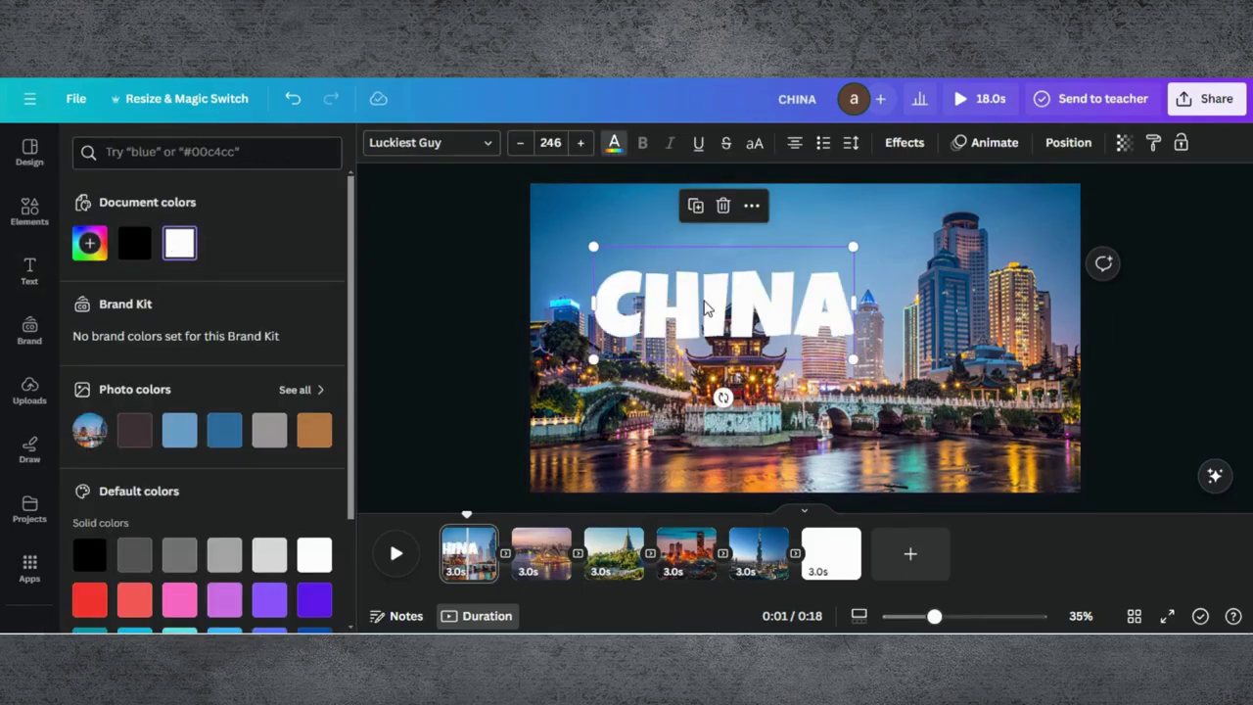
drag(707, 310, 781, 415)
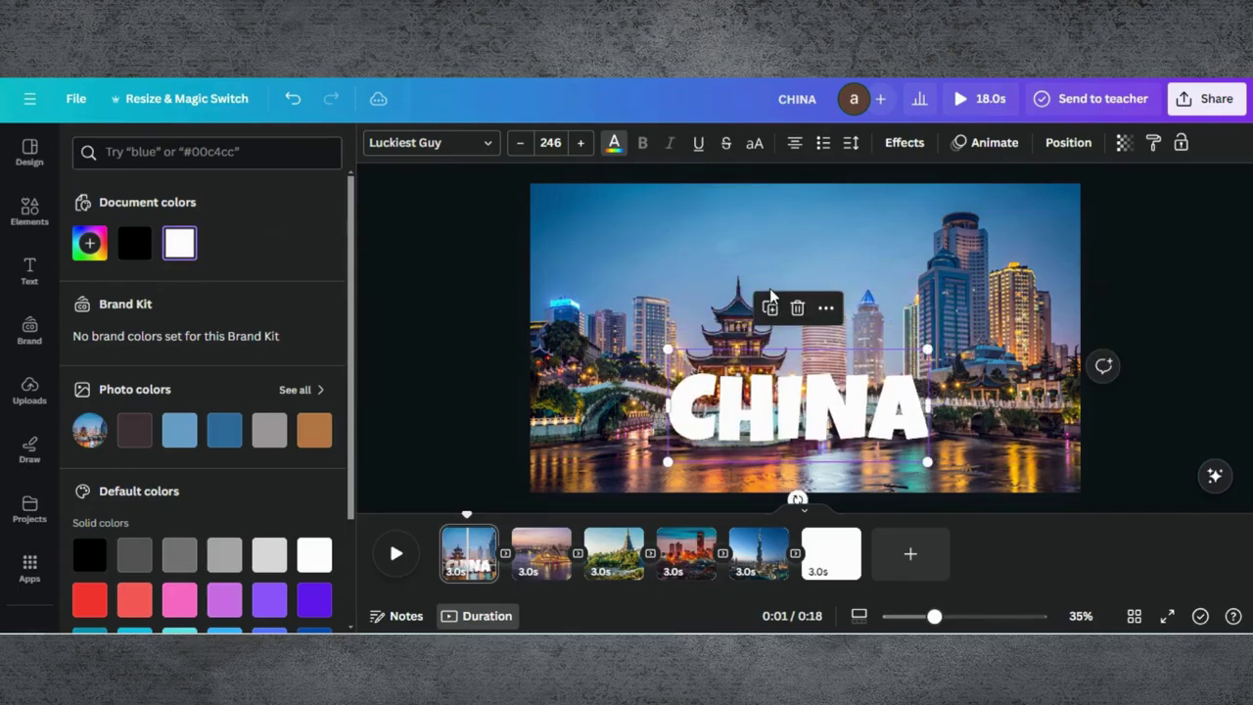
Remove the first page's background photo and give the CHINA heading a Lift effect at intensity 100, centred horizontally on the page.
click(739, 259)
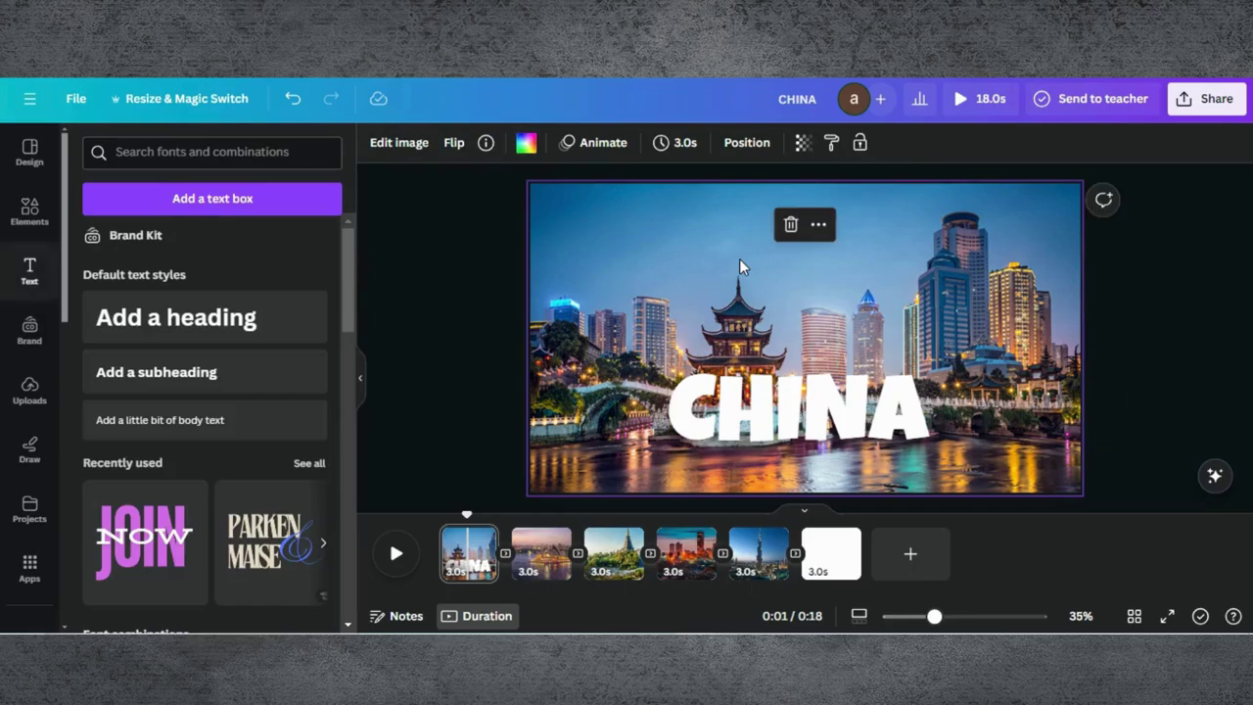
click(795, 226)
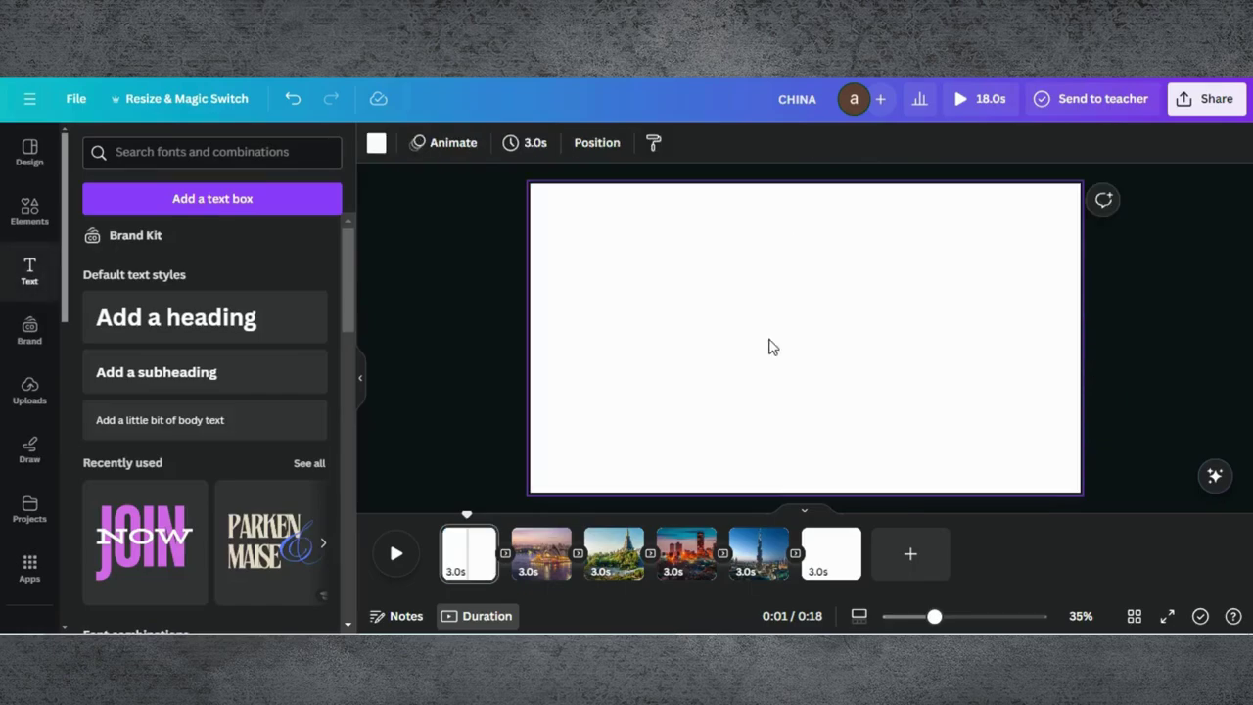
click(770, 383)
click(907, 147)
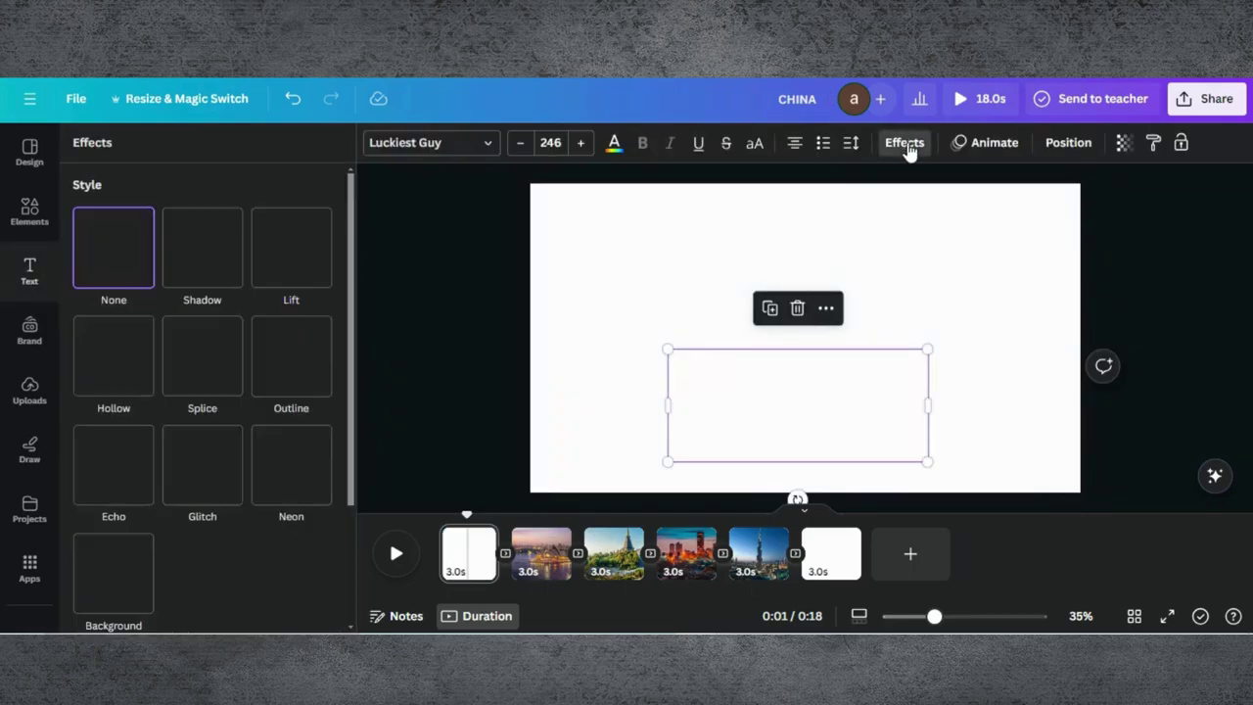
click(291, 248)
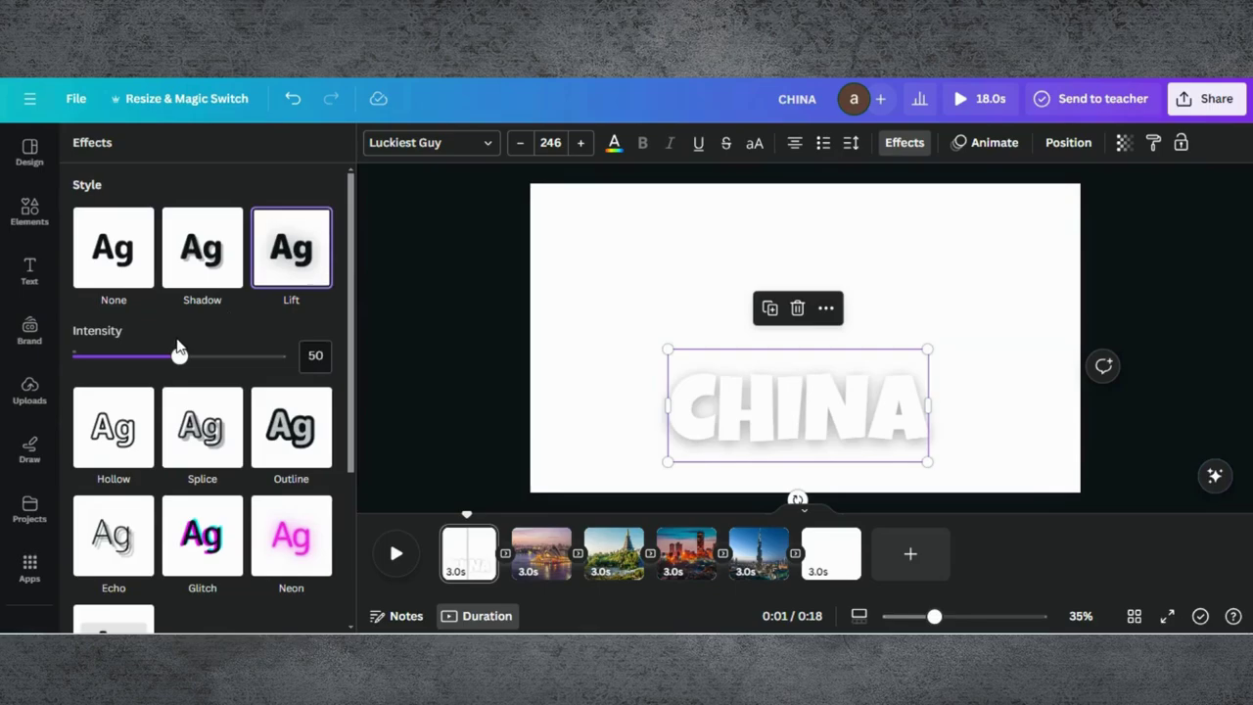
drag(179, 351, 286, 355)
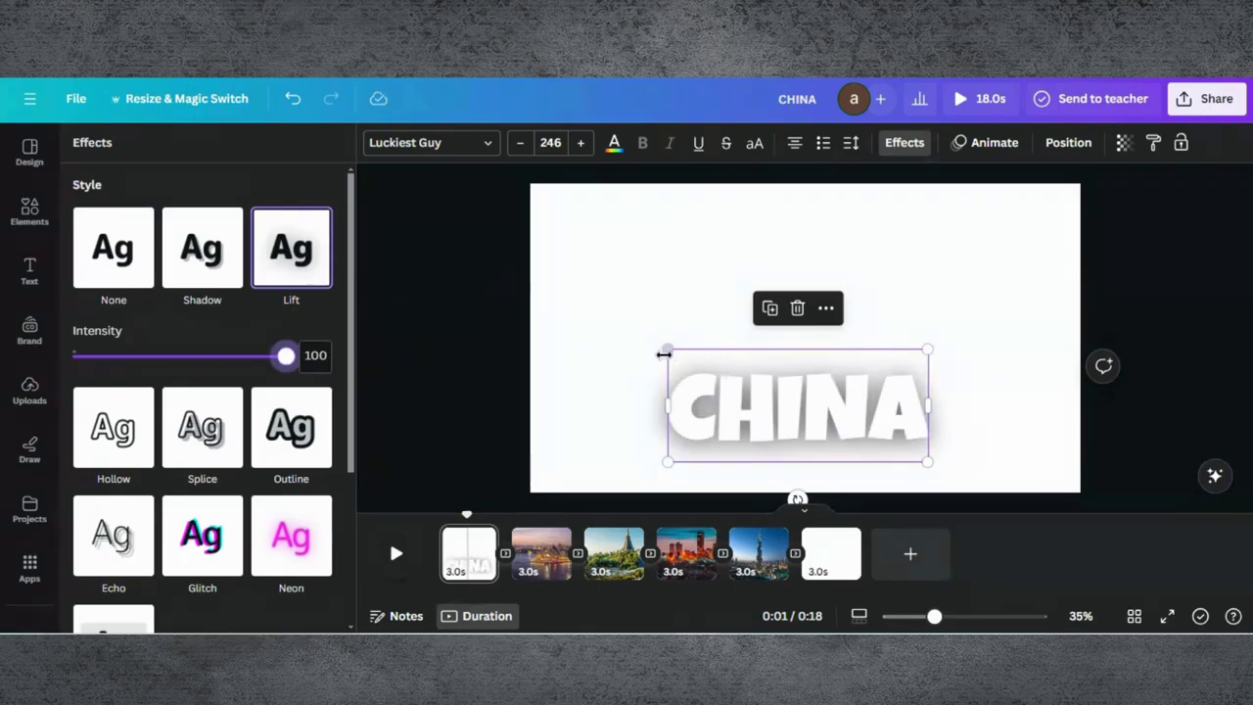
mouse_move(831, 400)
mouse_down()
mouse_move(849, 401)
mouse_move(838, 401)
mouse_up()
Copy the CHINA heading onto the second page and change the copy's text to AUSTRALIA.
right_click(735, 396)
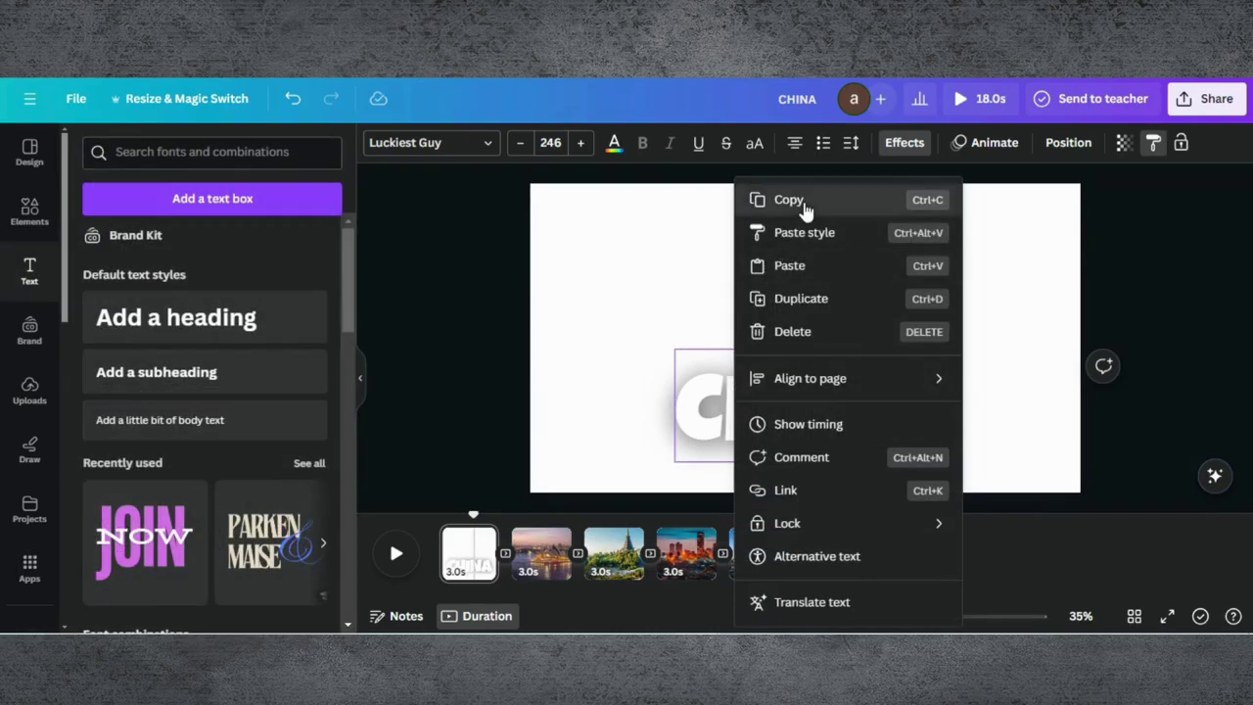
click(803, 206)
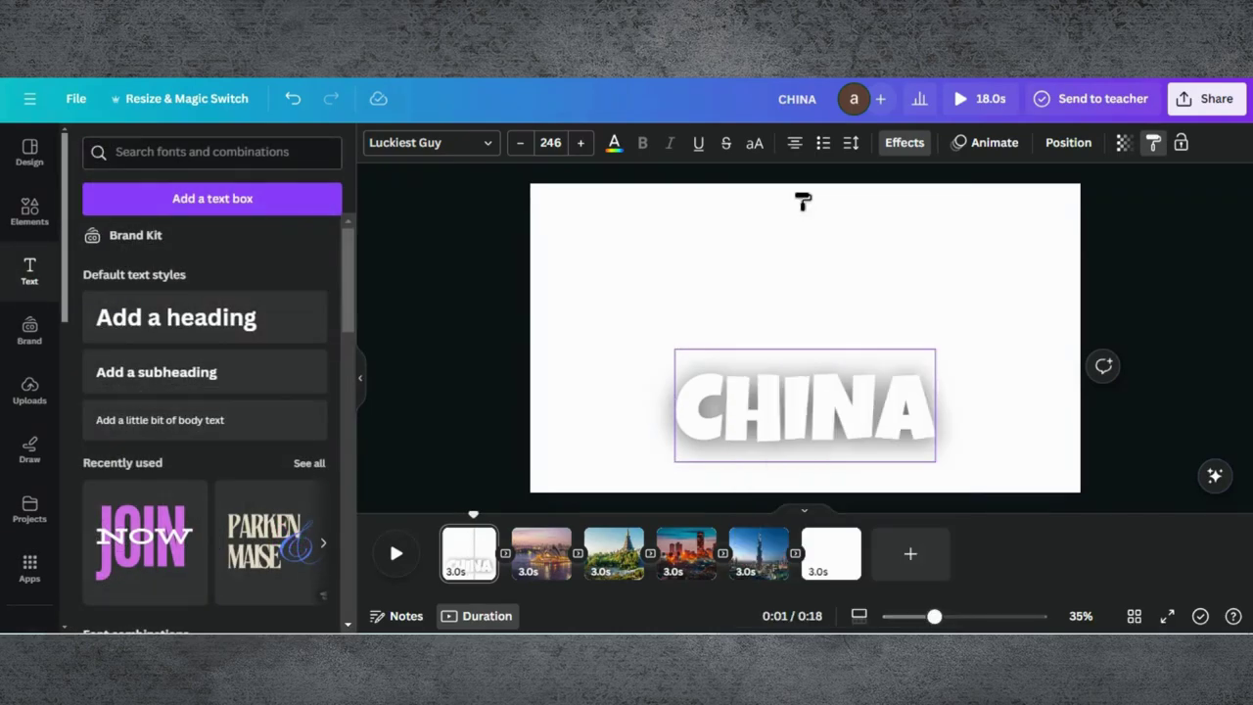
click(529, 558)
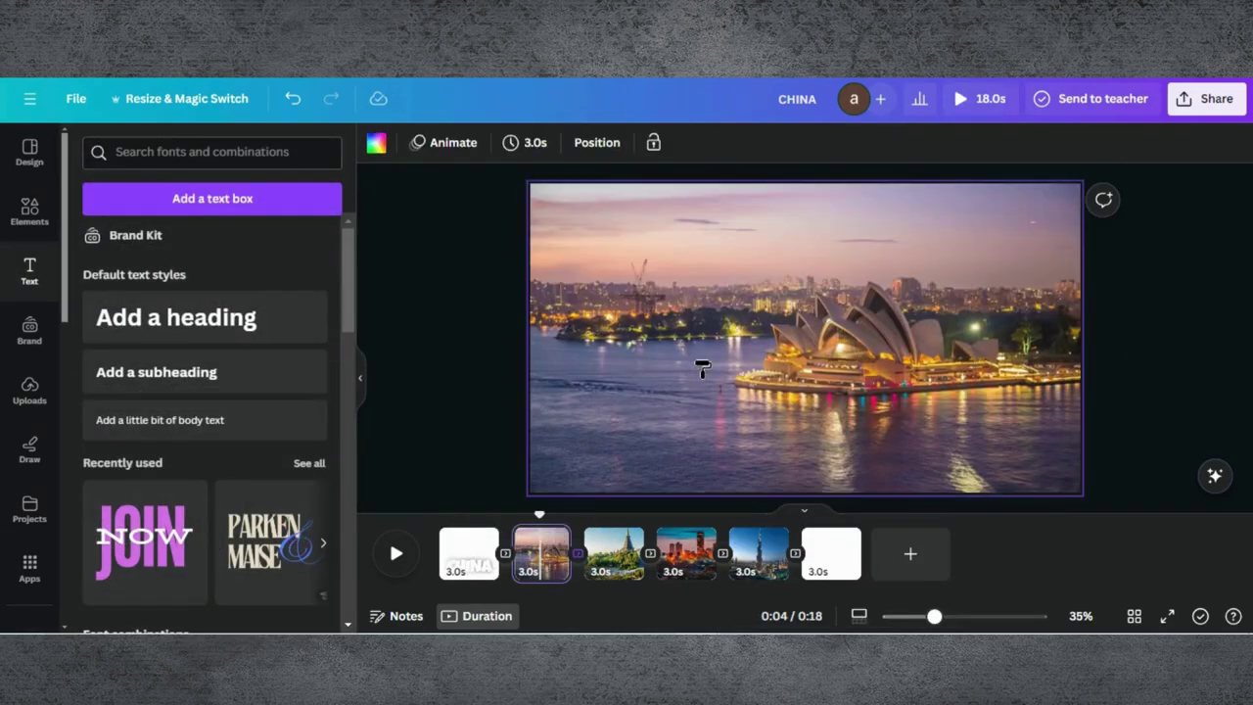
key(ctrl+v)
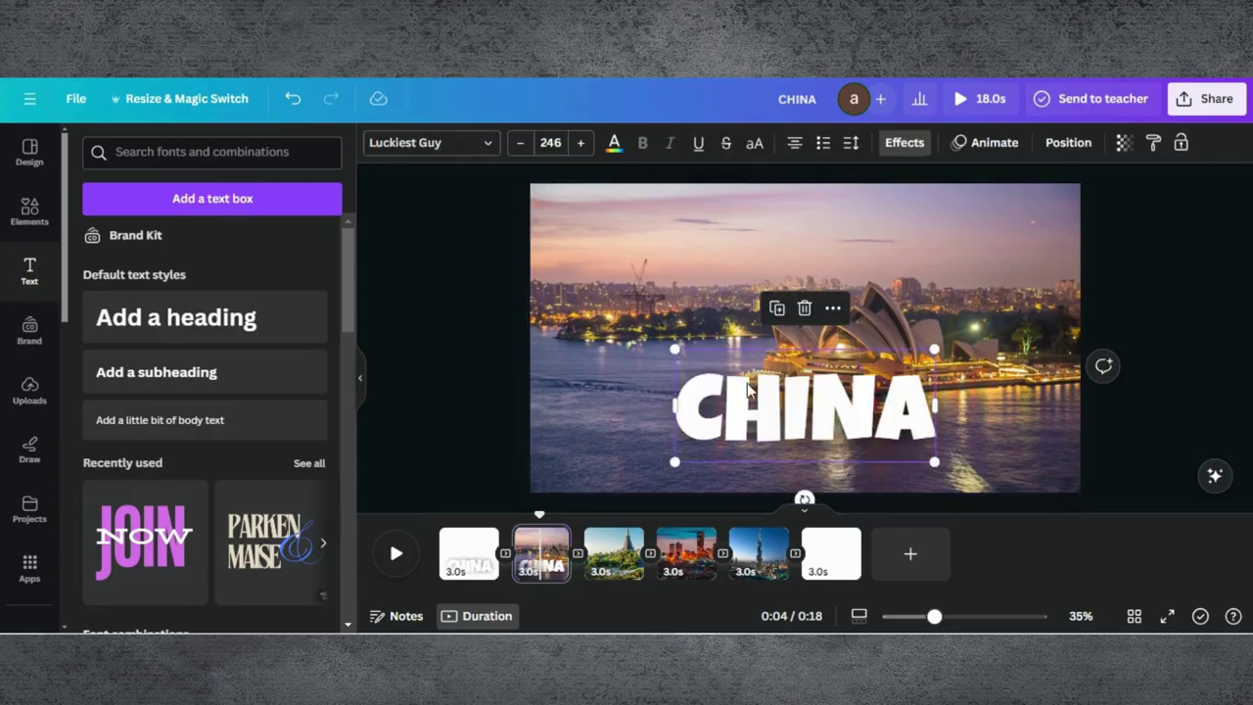
double_click(748, 390)
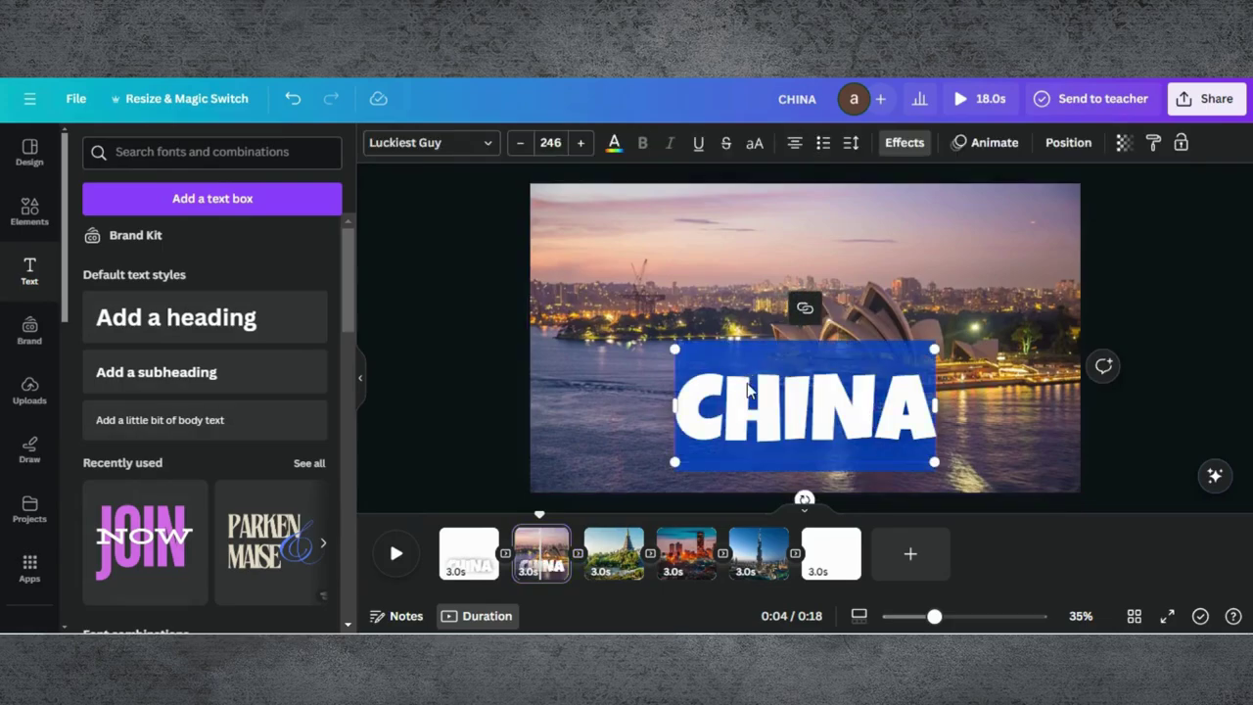
text(AUS)
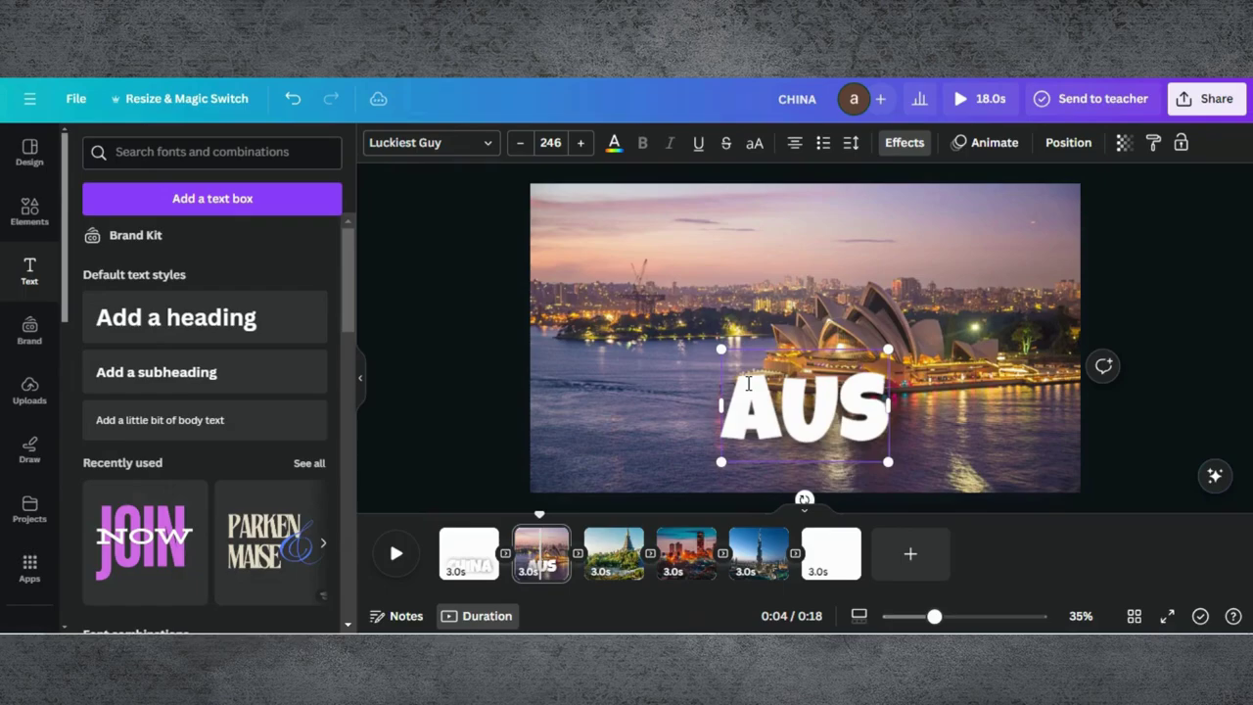
text(TRALIA)
Delete the background photo from the AUSTRALIA page.
click(702, 281)
right_click(702, 281)
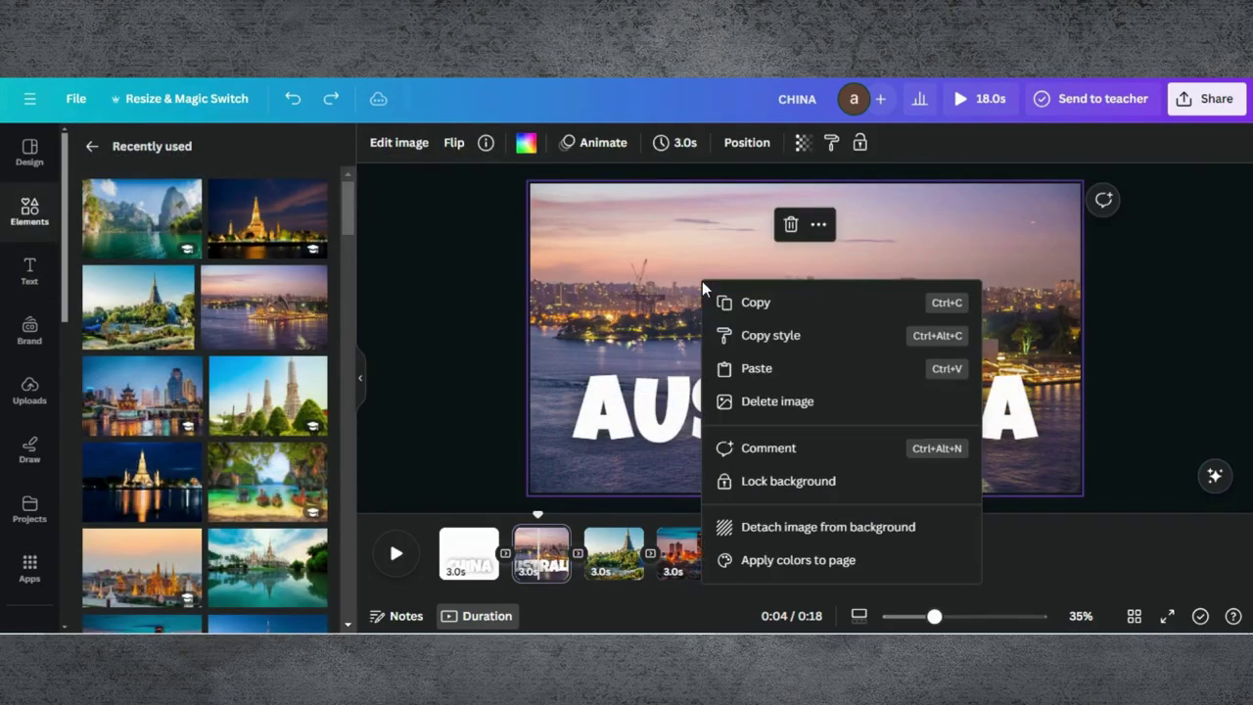
click(784, 227)
click(789, 226)
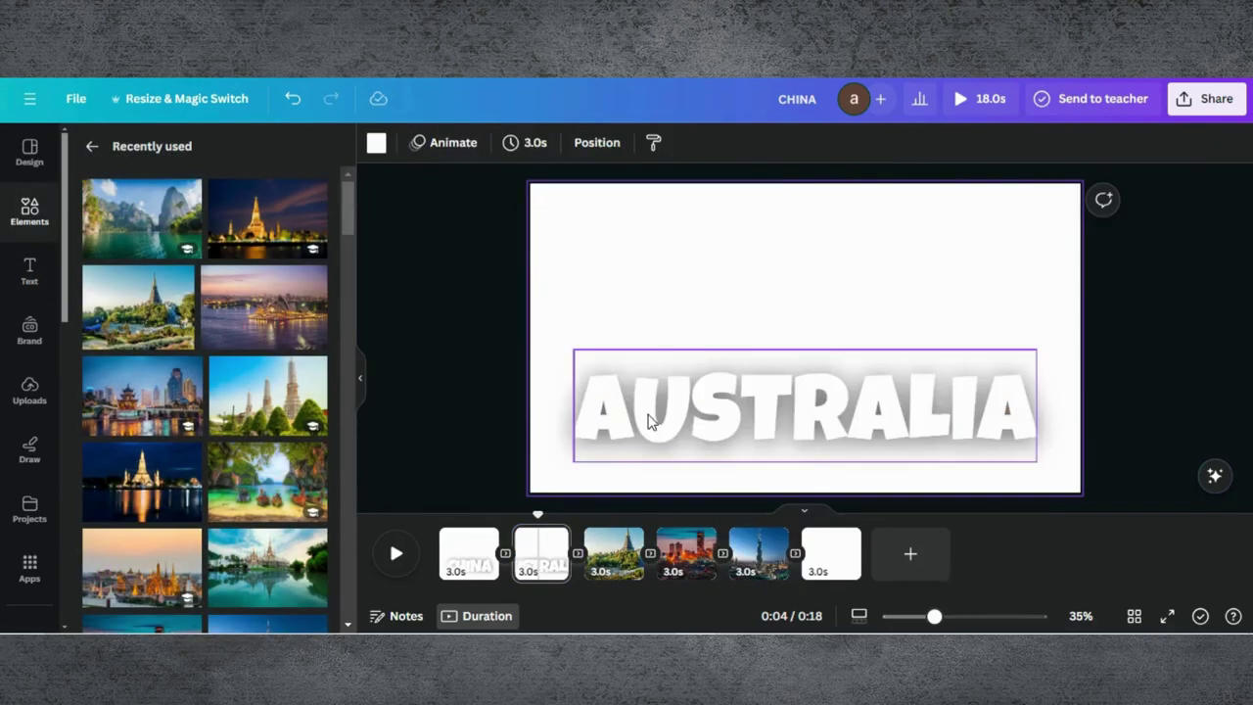
Add a copy of the heading reading THAILAND to the third page and remove that page's background photo.
click(612, 554)
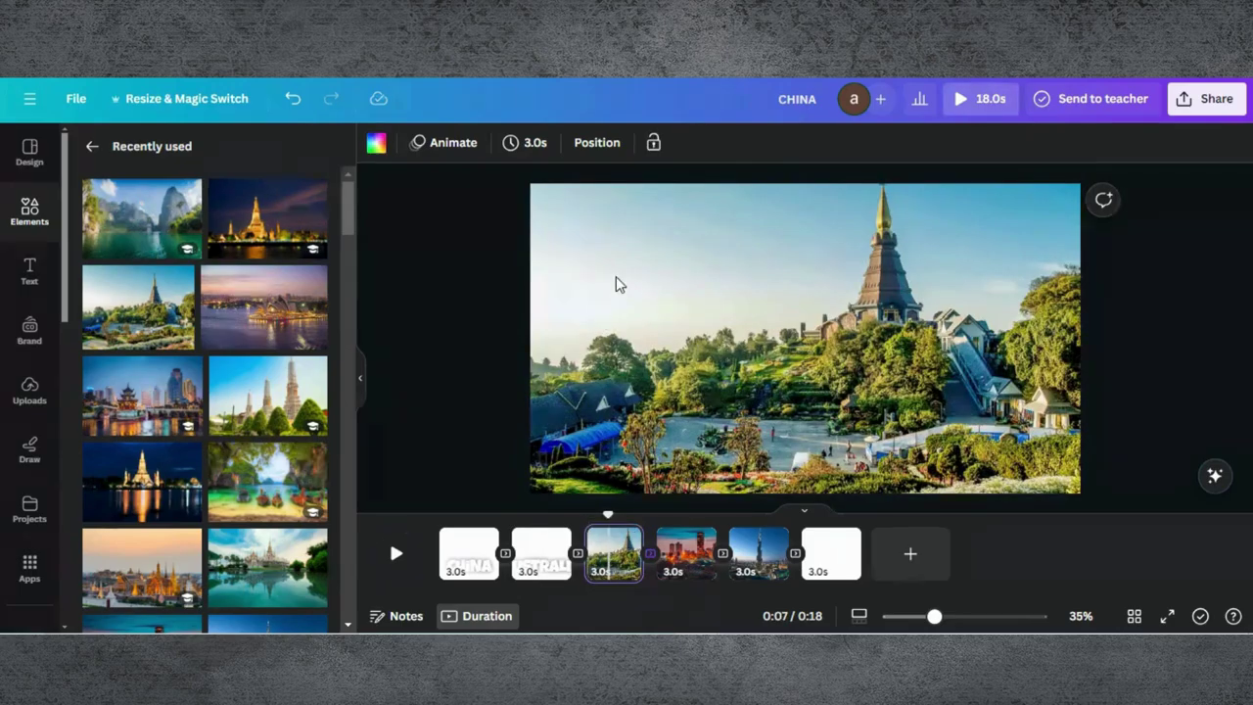
key(ctrl+v)
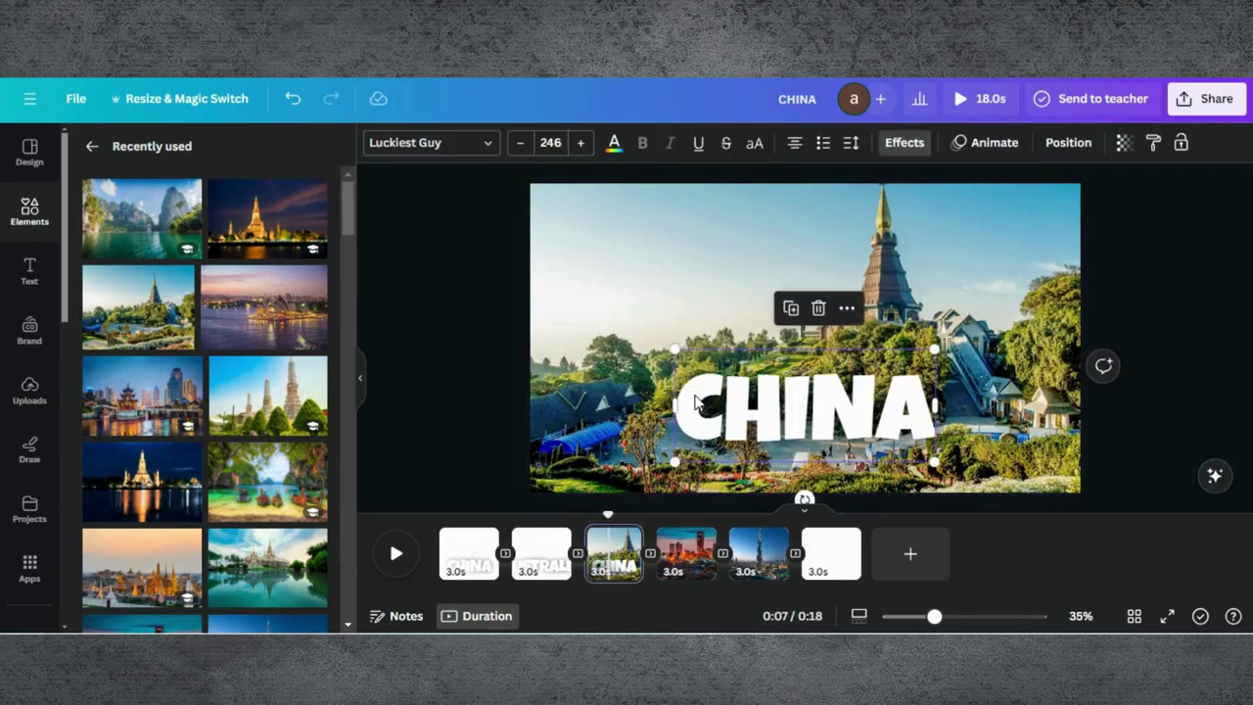
double_click(749, 401)
text(TH)
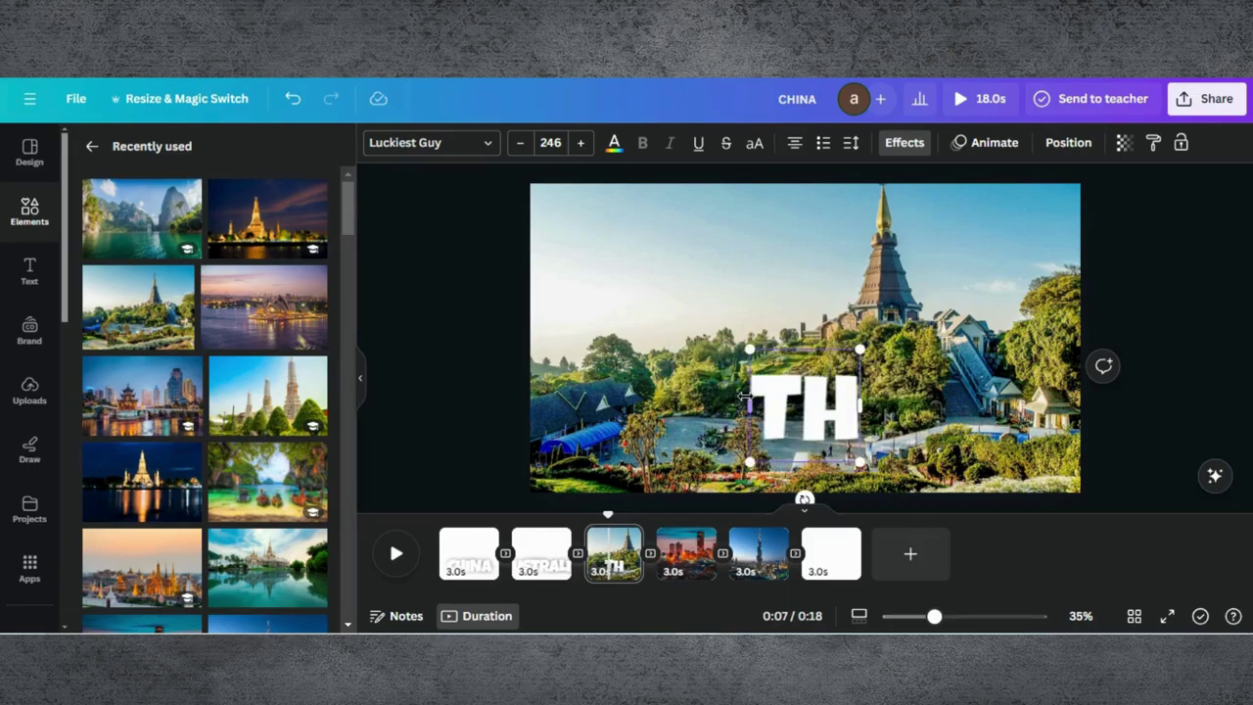
text(AI)
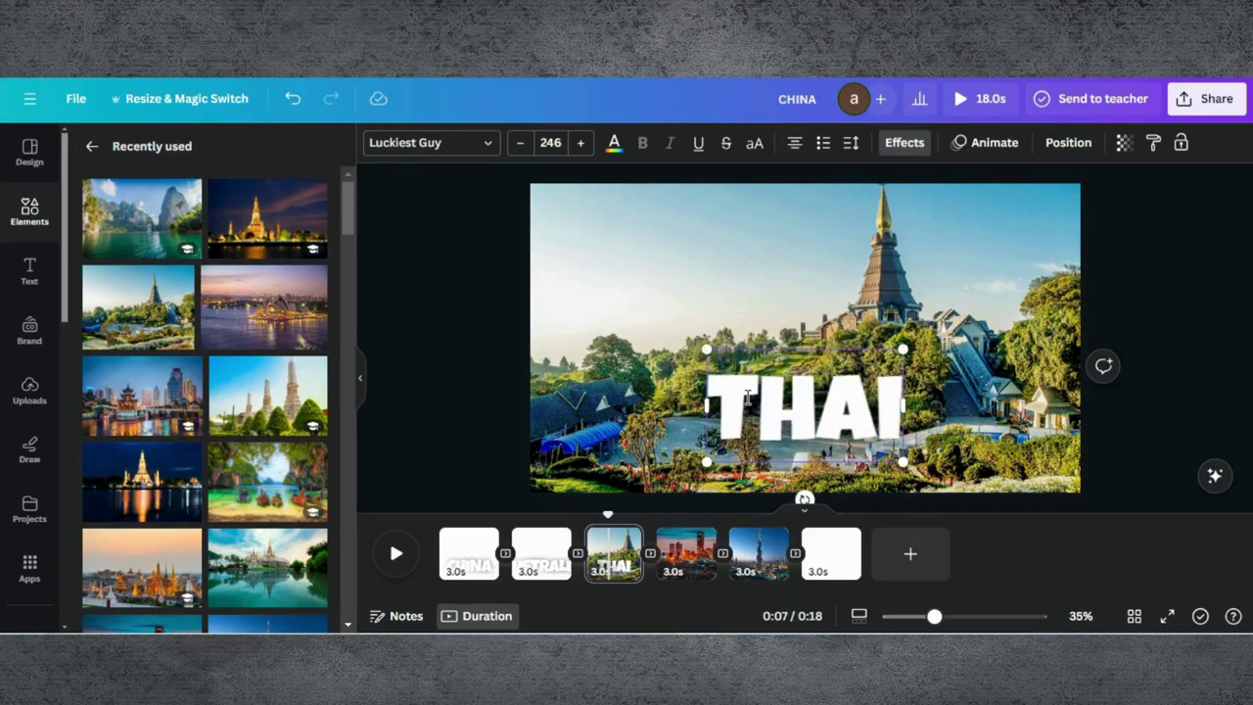
text(LAND)
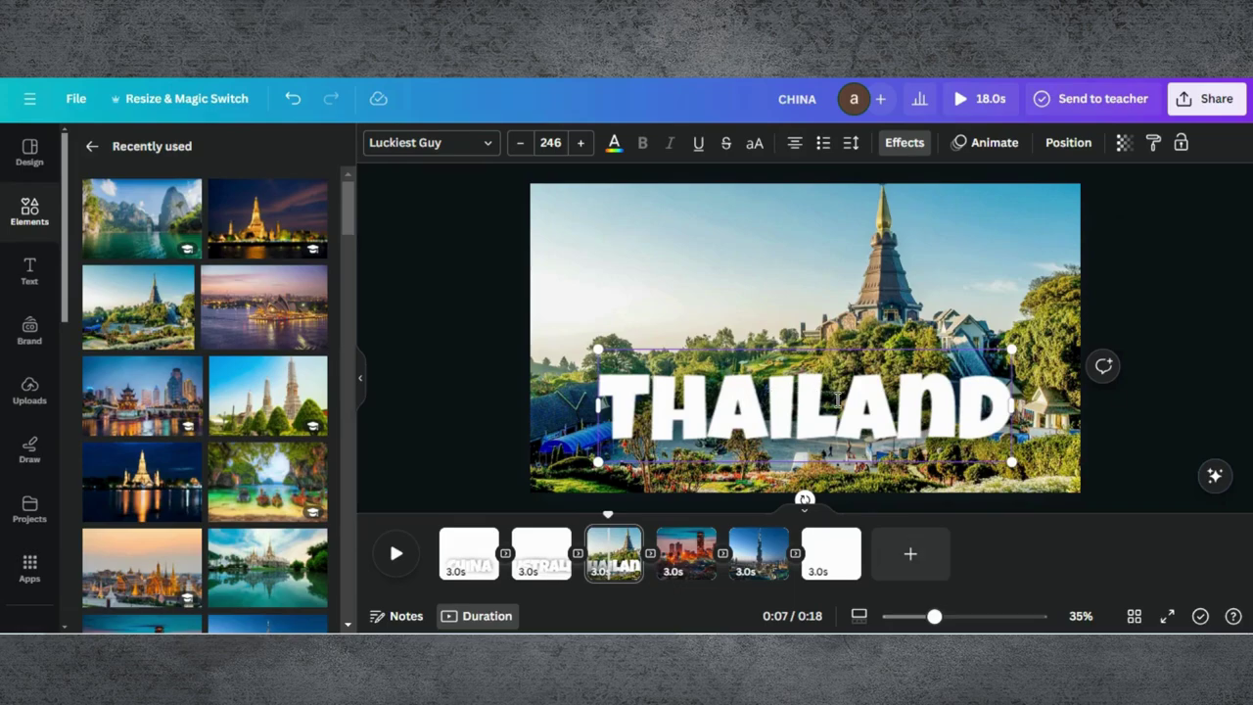
click(829, 252)
click(789, 228)
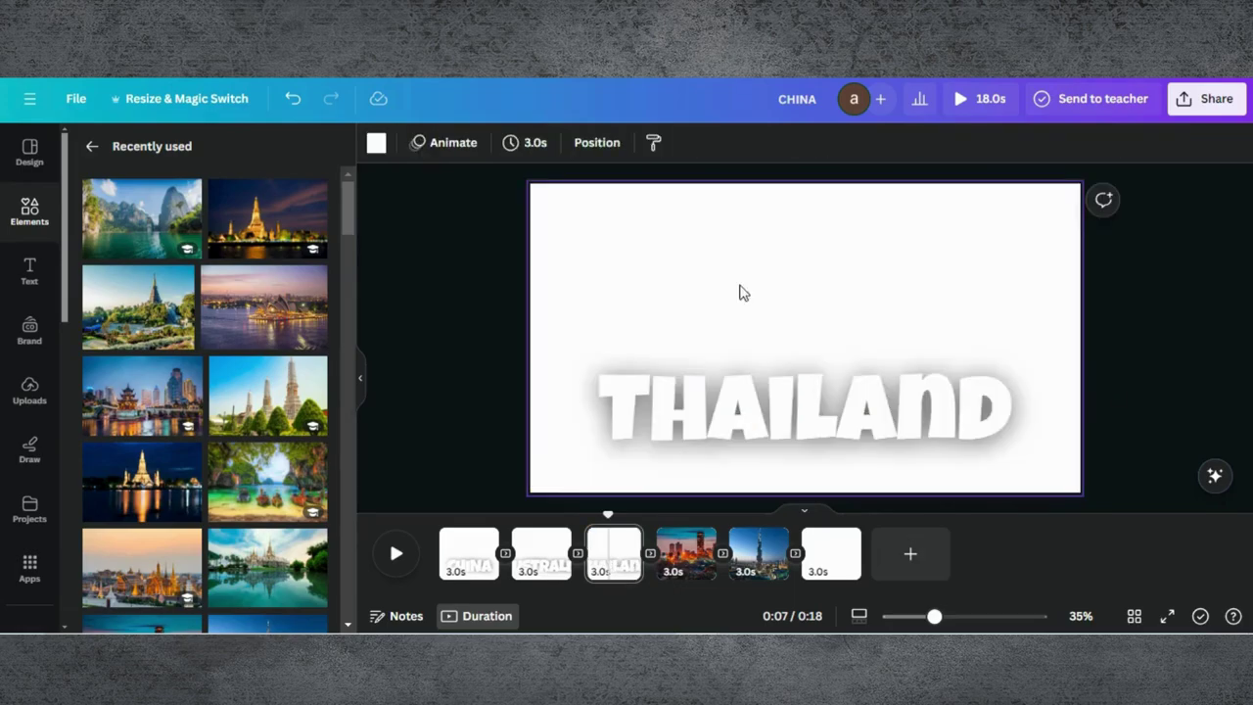
Add a copy of the heading reading Kenya to the fourth page and remove that page's background photo.
click(680, 534)
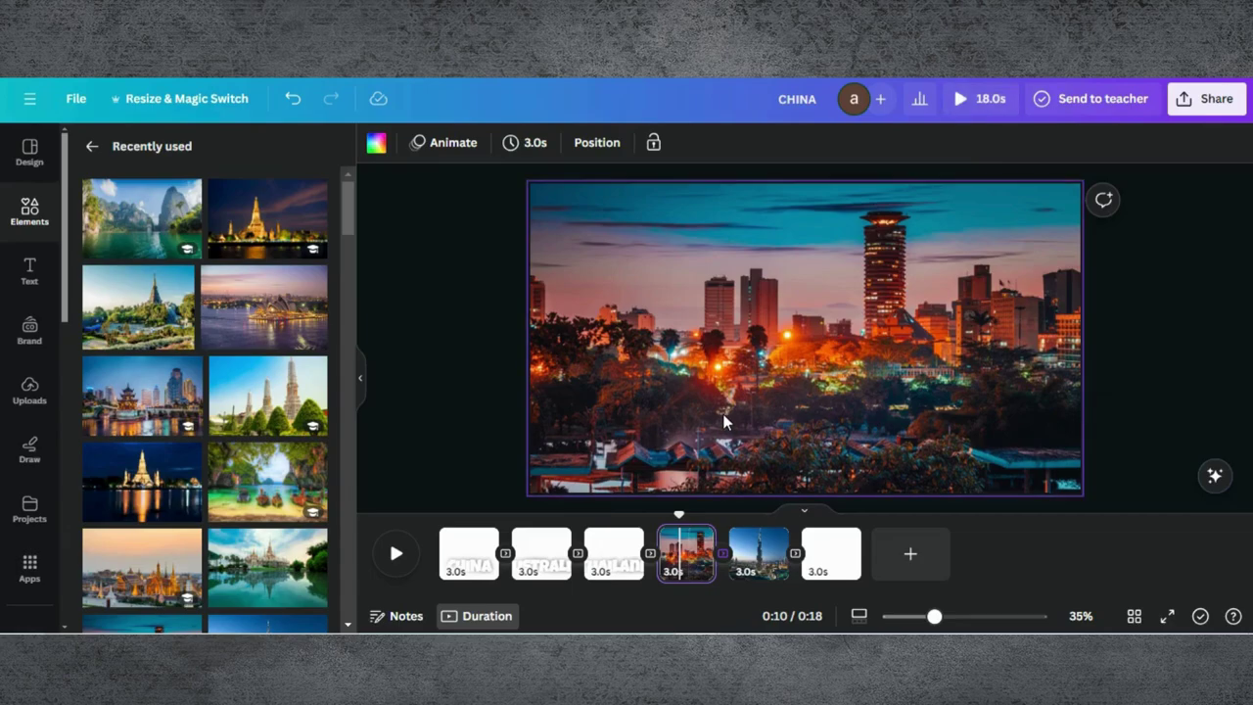
key(ctrl+v)
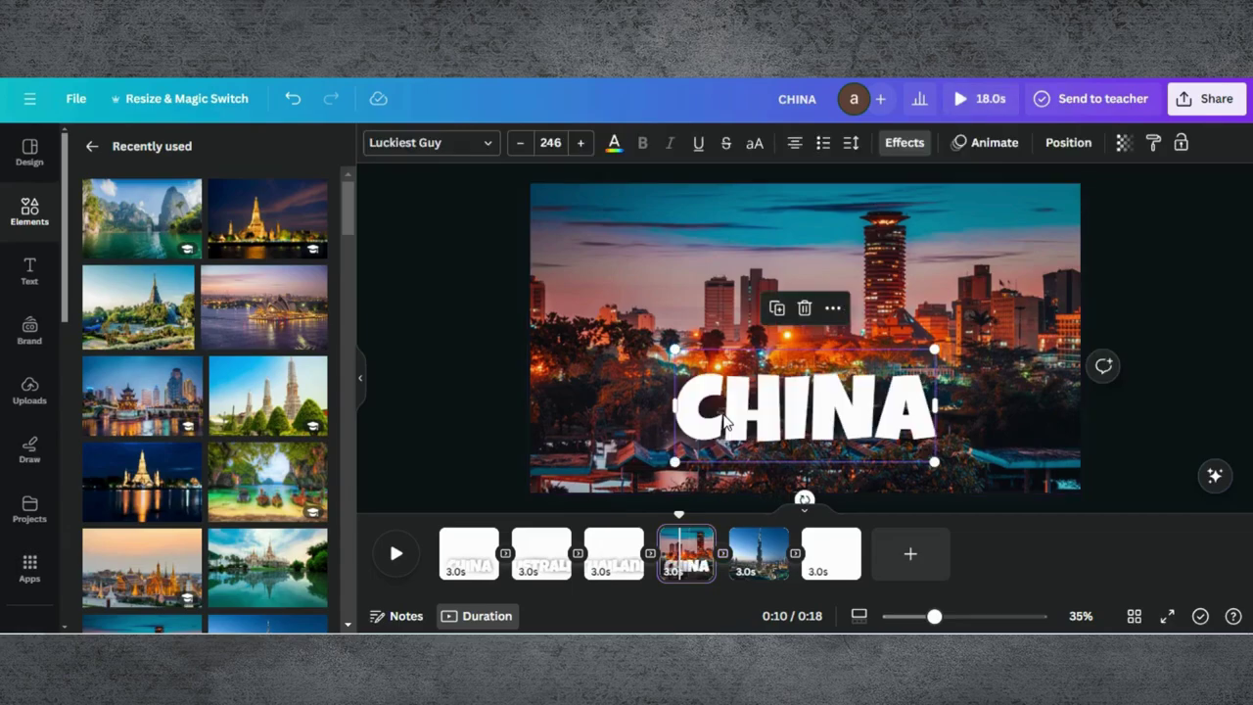
double_click(725, 419)
text(Kenya)
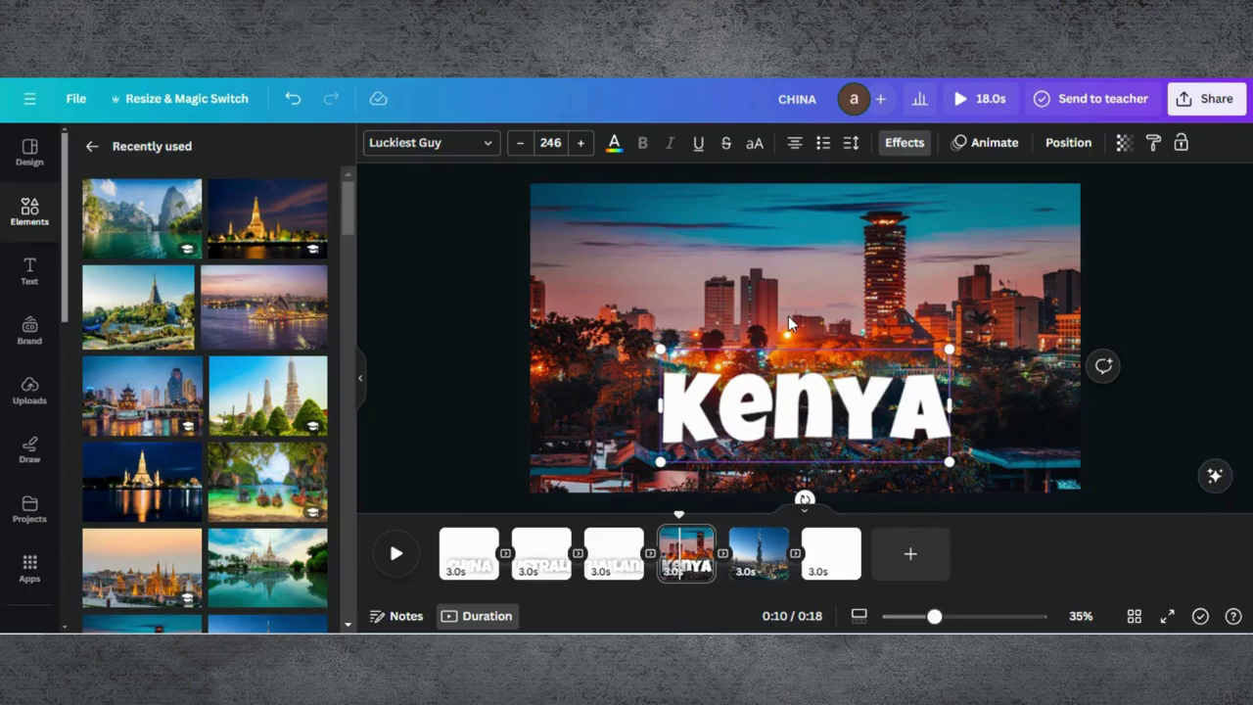
click(807, 217)
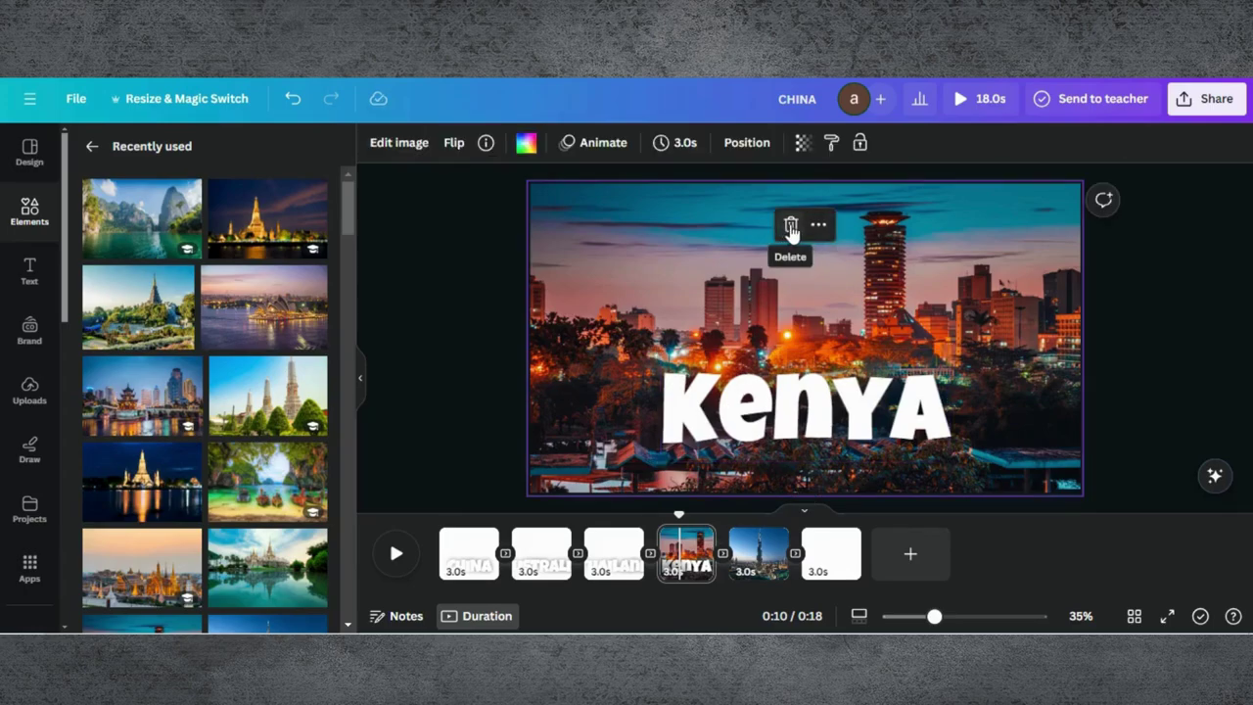
click(791, 225)
Add a copy of the heading reading DUBAI to the fifth page, over the skyscraper photo.
click(759, 554)
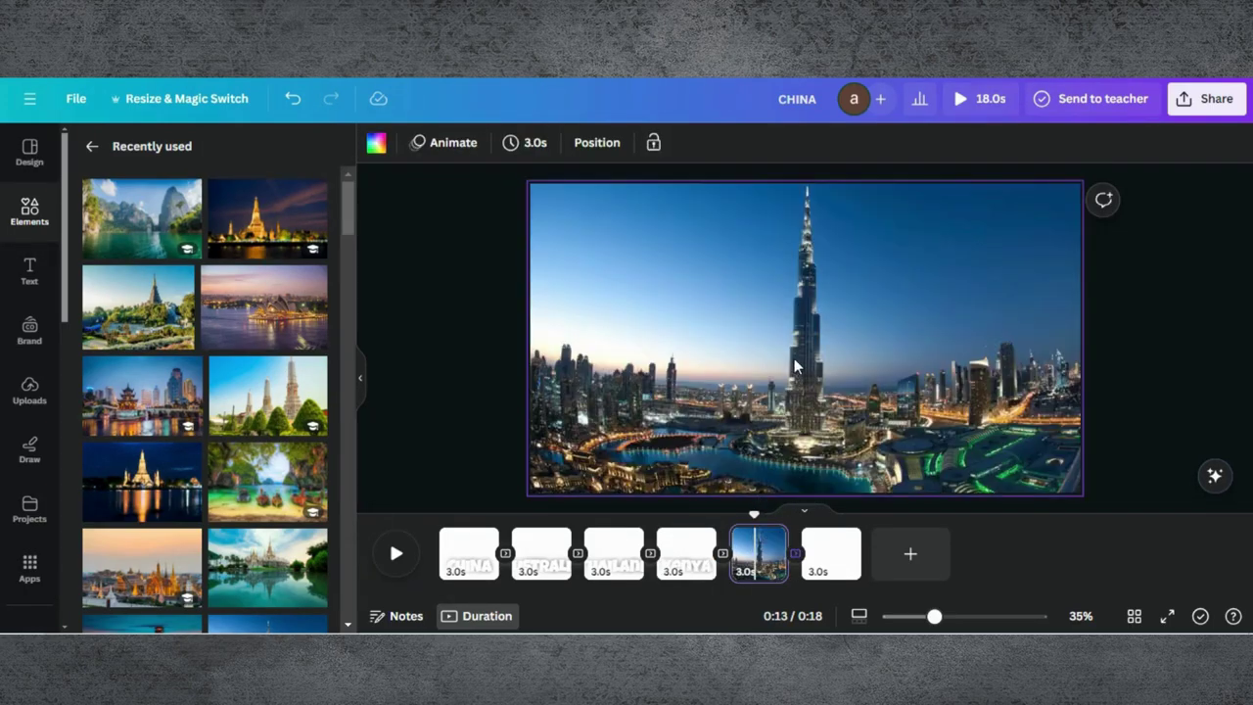
key(ctrl+v)
double_click(805, 392)
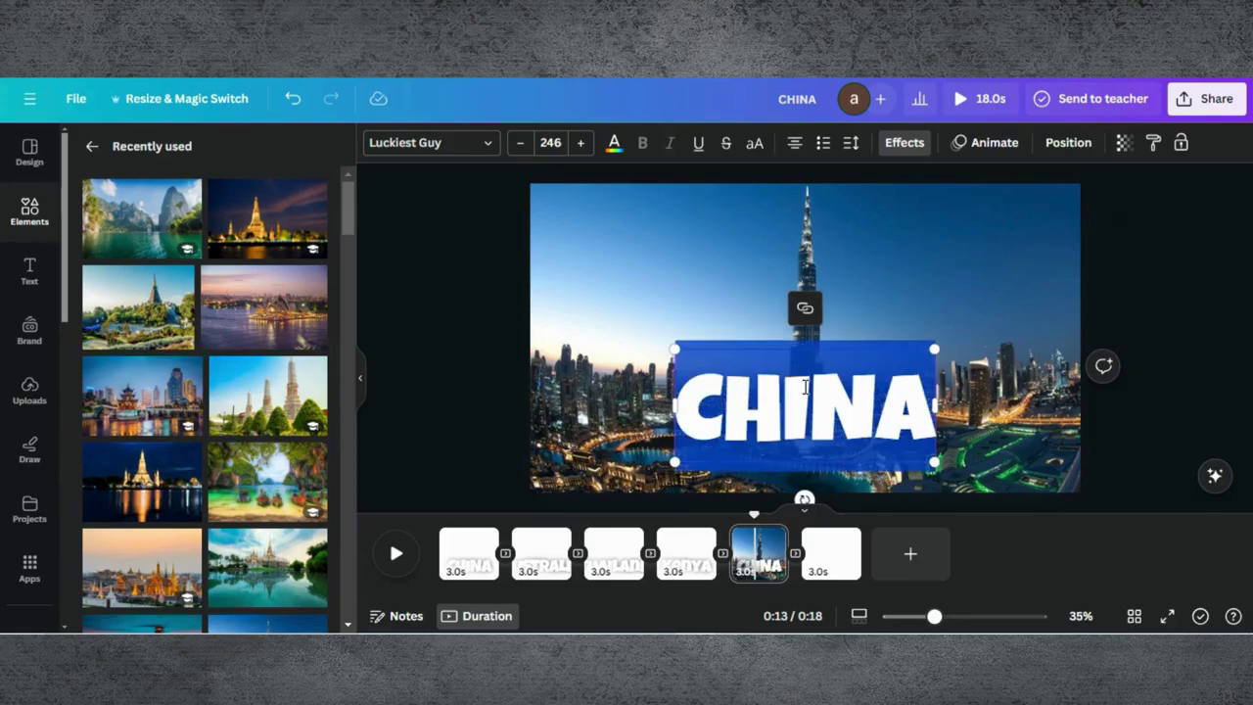
text(DUBA)
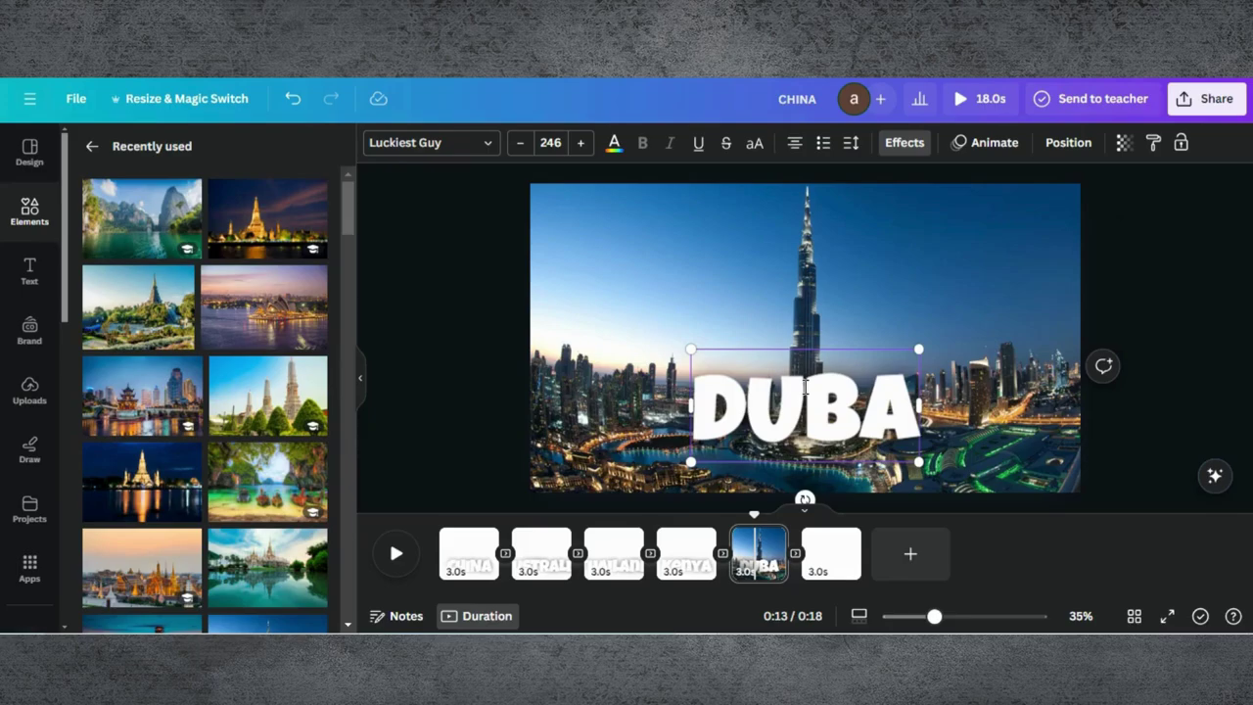
text(I)
Remove the background photo from the DUBAI page and delete the blank sixth page.
click(867, 255)
key(Delete)
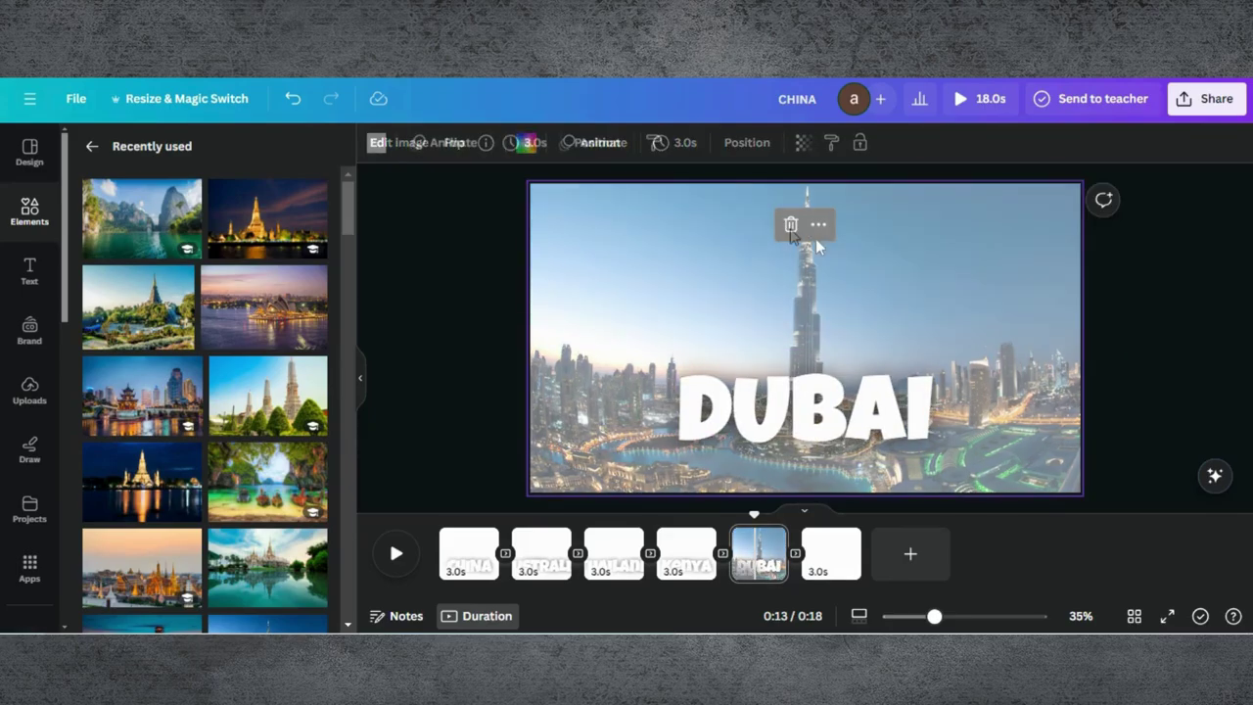
click(835, 553)
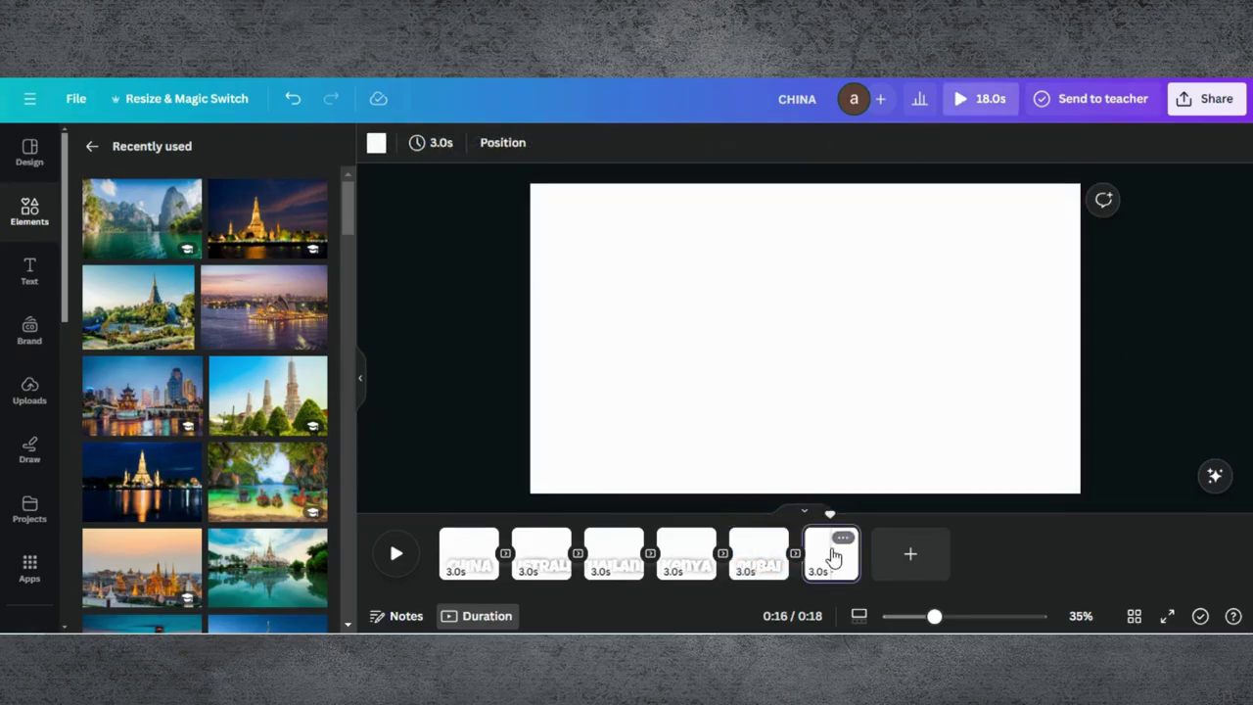
key(Delete)
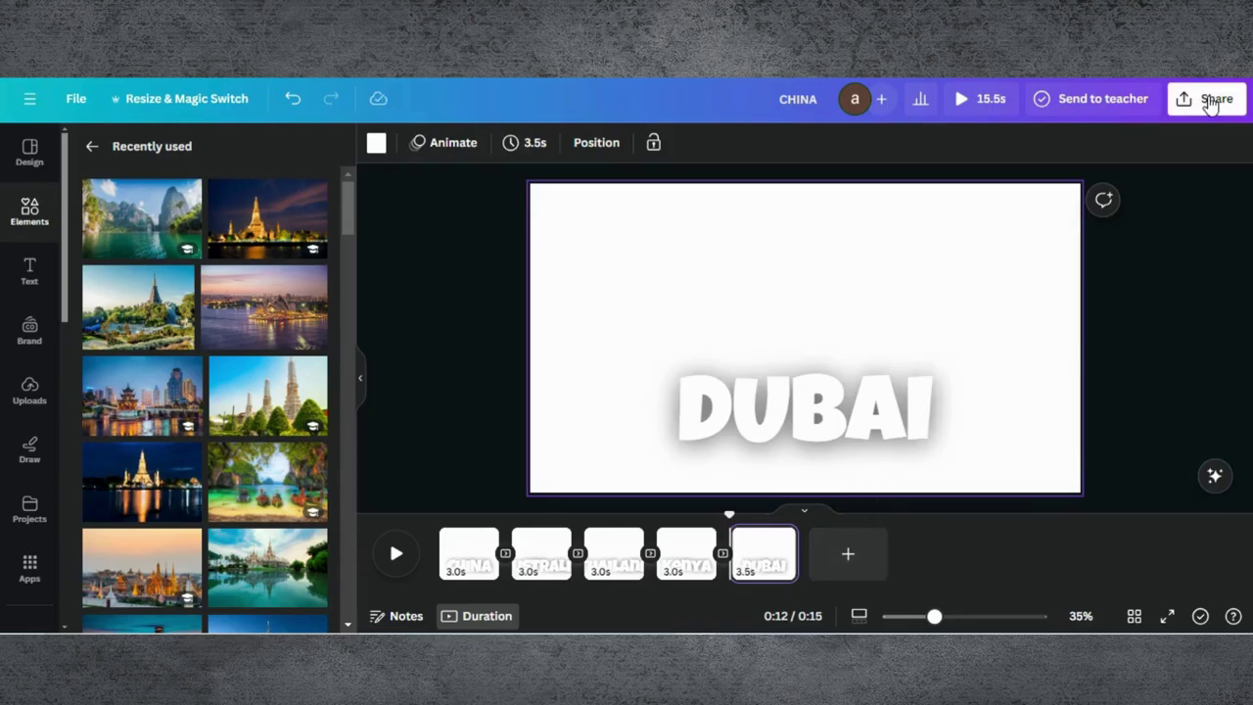
Download all five heading pages as a GIF with a transparent background.
click(1212, 102)
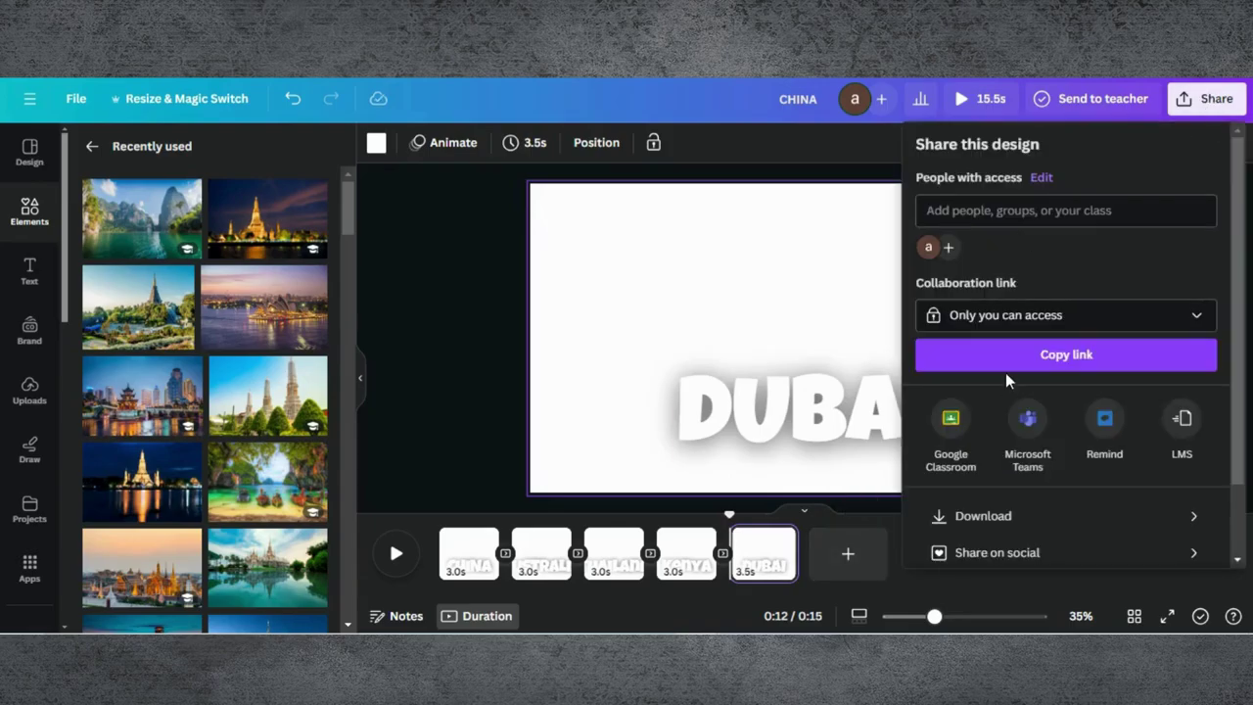
scroll(1006, 372, down, 1)
click(992, 430)
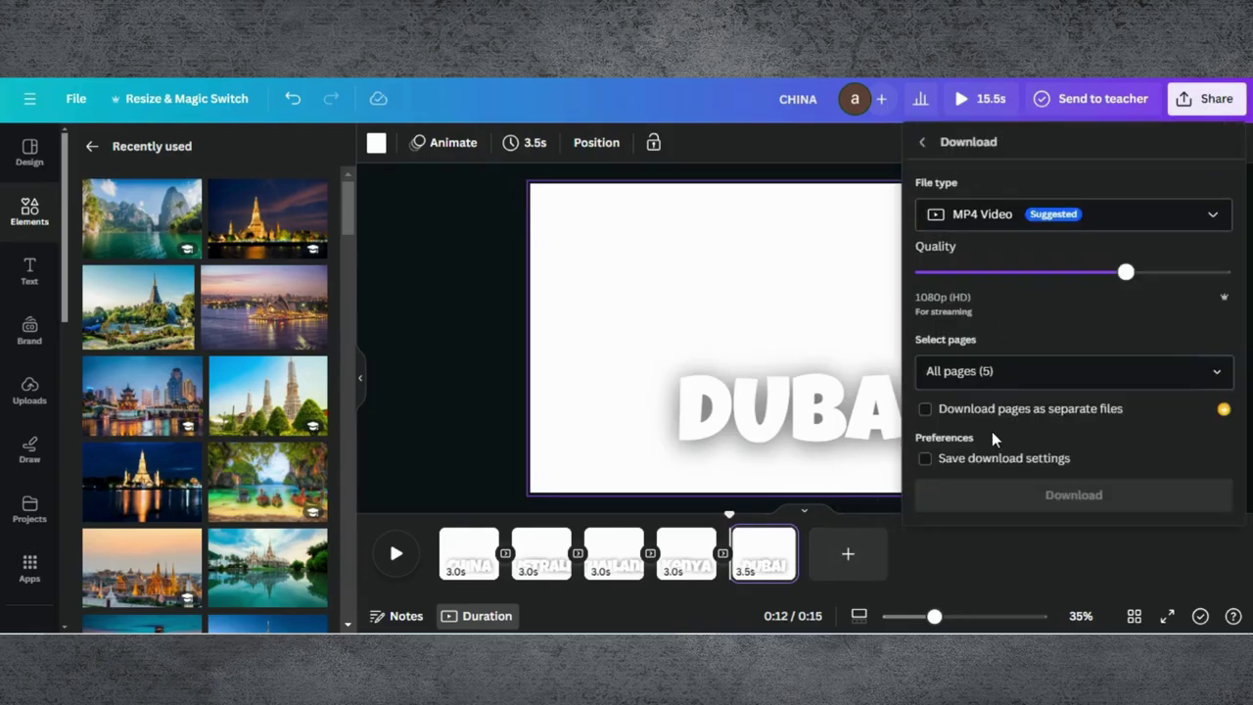
click(1023, 217)
click(967, 550)
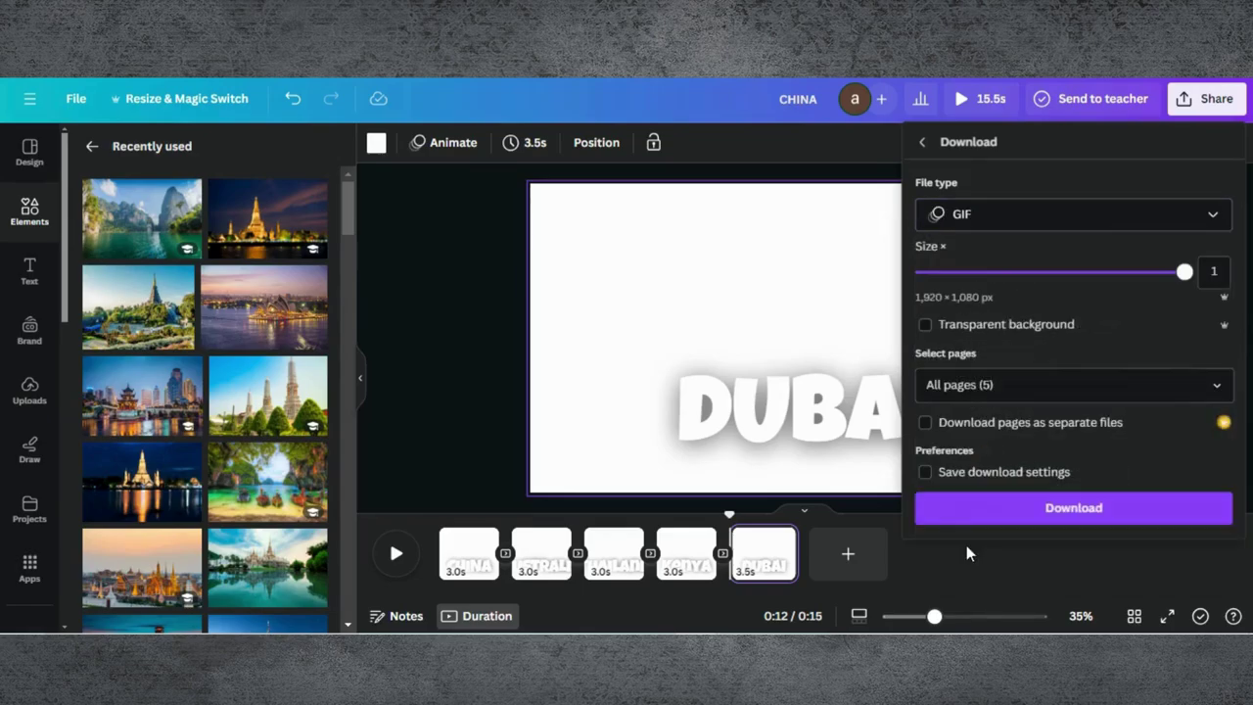
click(948, 324)
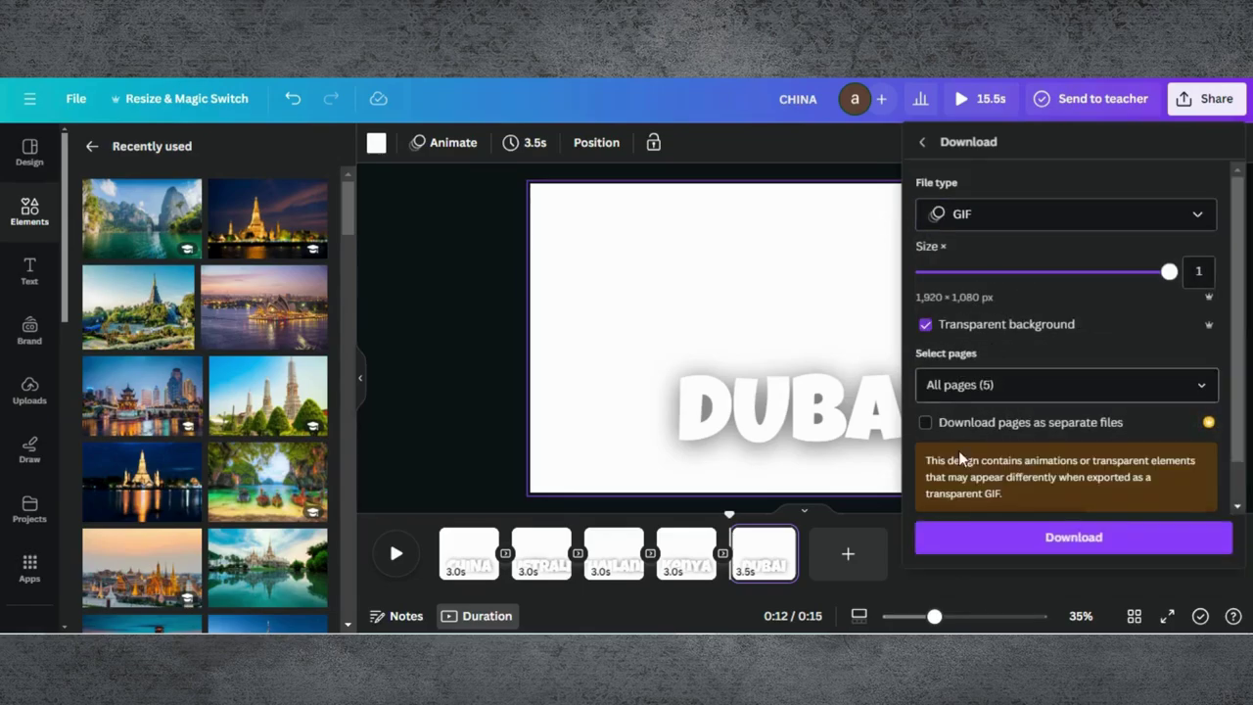
click(969, 537)
click(423, 253)
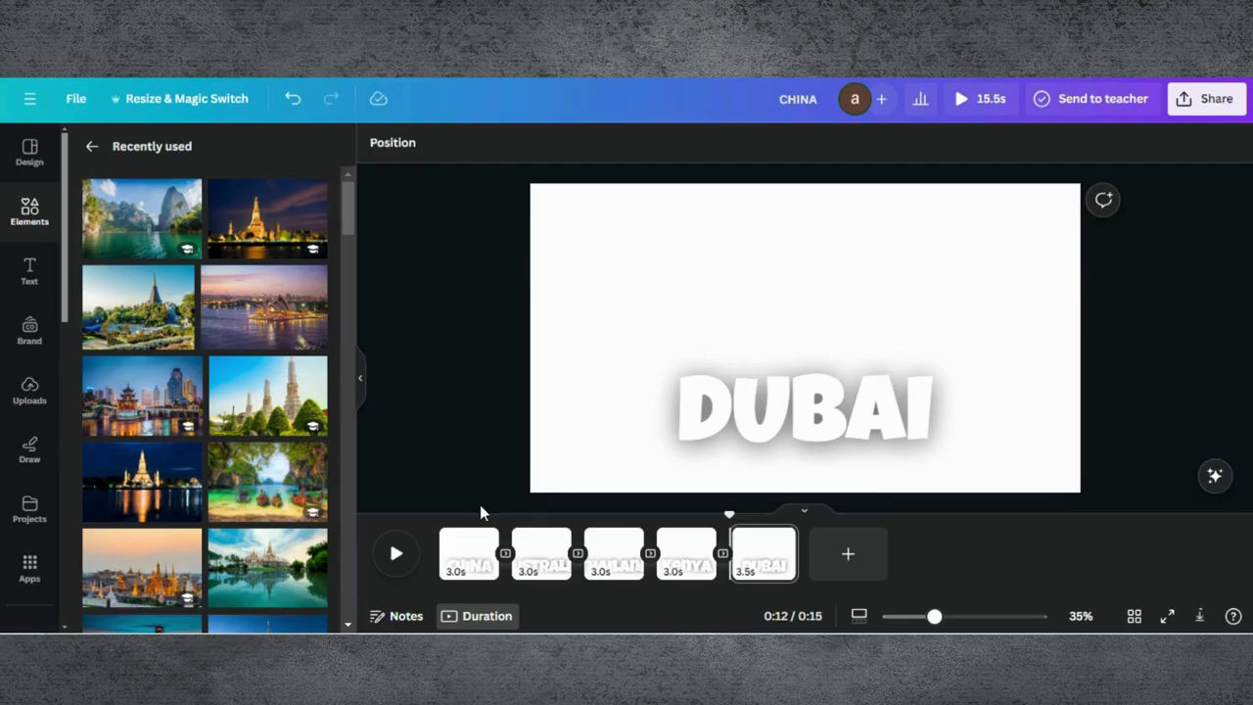
Delete all the place-name heading pages from the design, starting with CHINA.
click(480, 540)
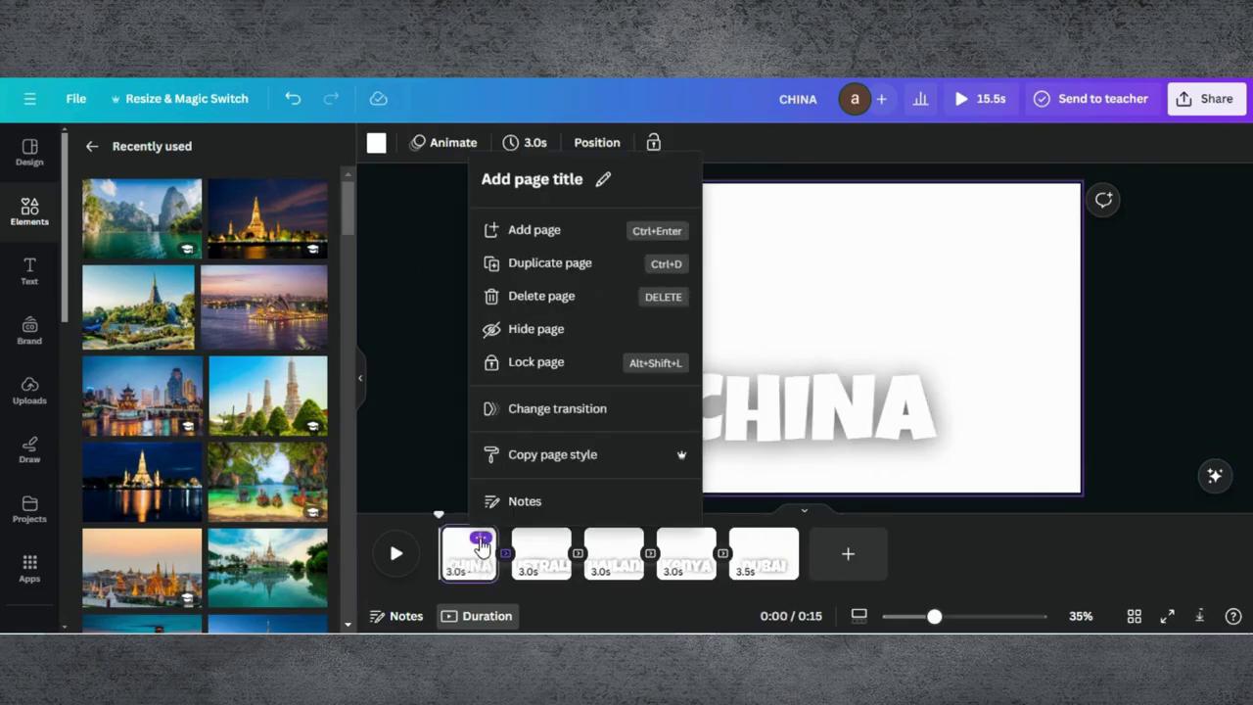
key(Delete)
key(Delete)
key(Delete)
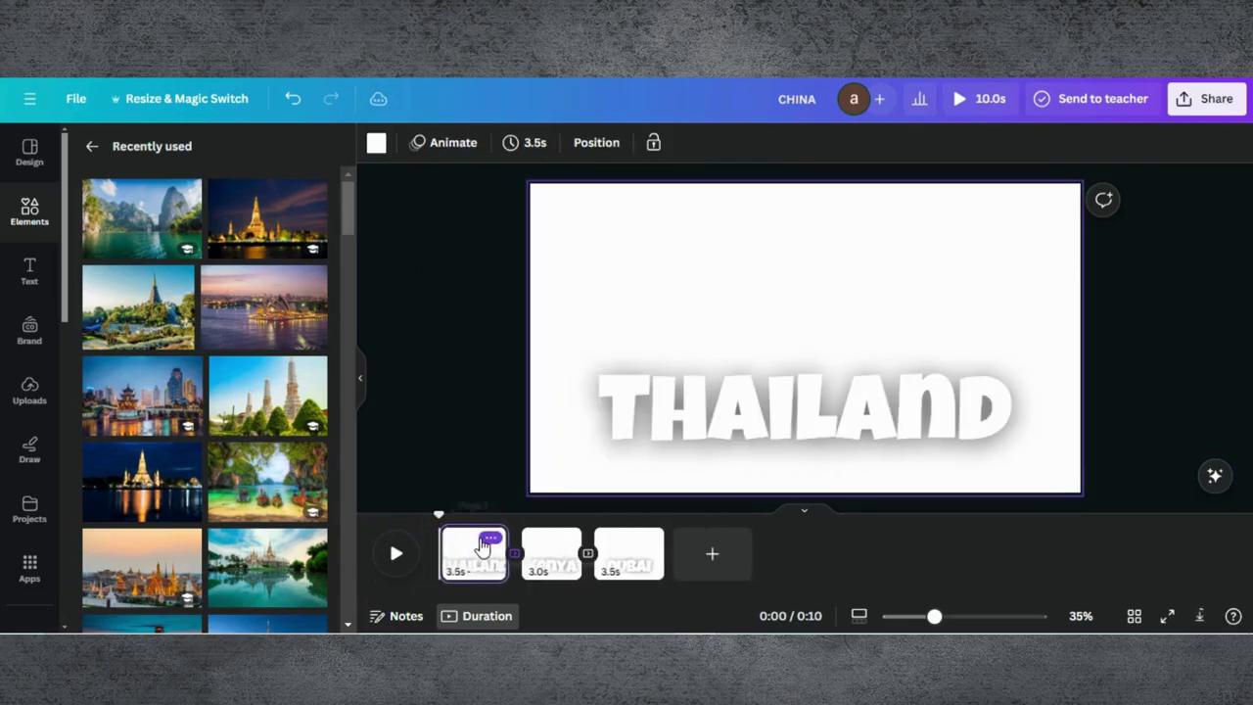
key(Delete)
key(Delete)
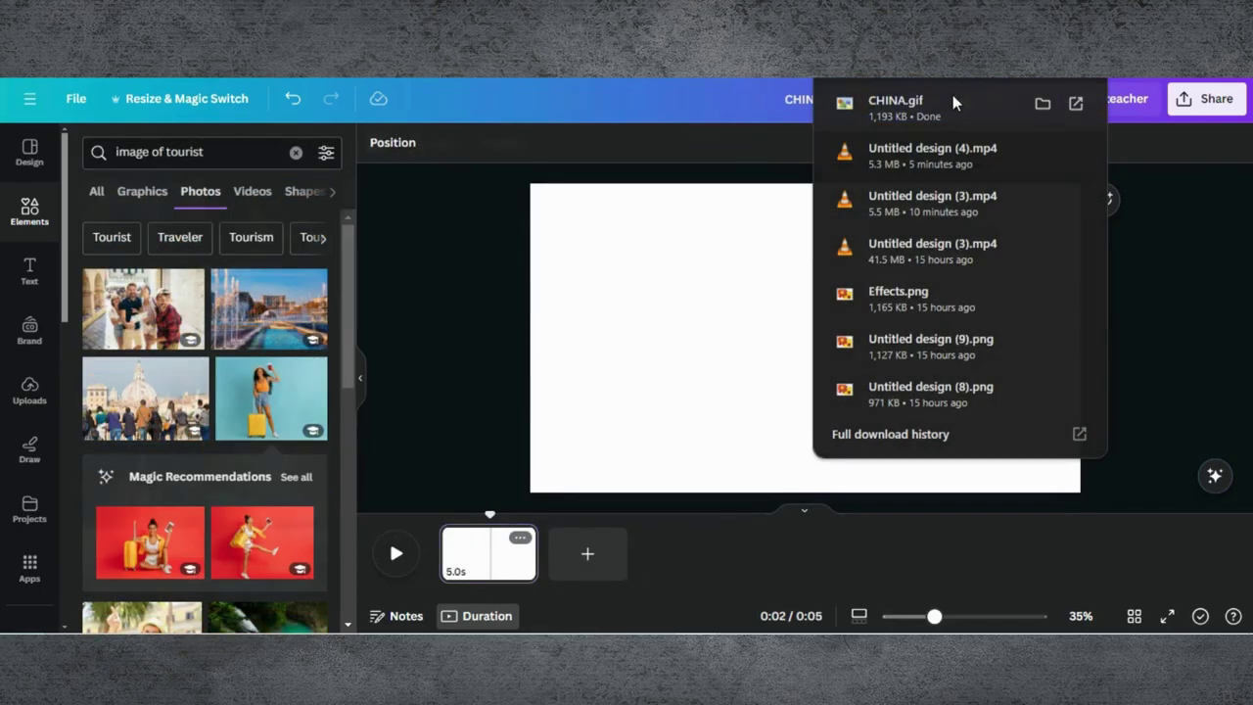
Upload the downloaded CHINA.gif and place the 18-second city slideshow video on the blank page, enlarged to fill it.
drag(953, 98, 191, 312)
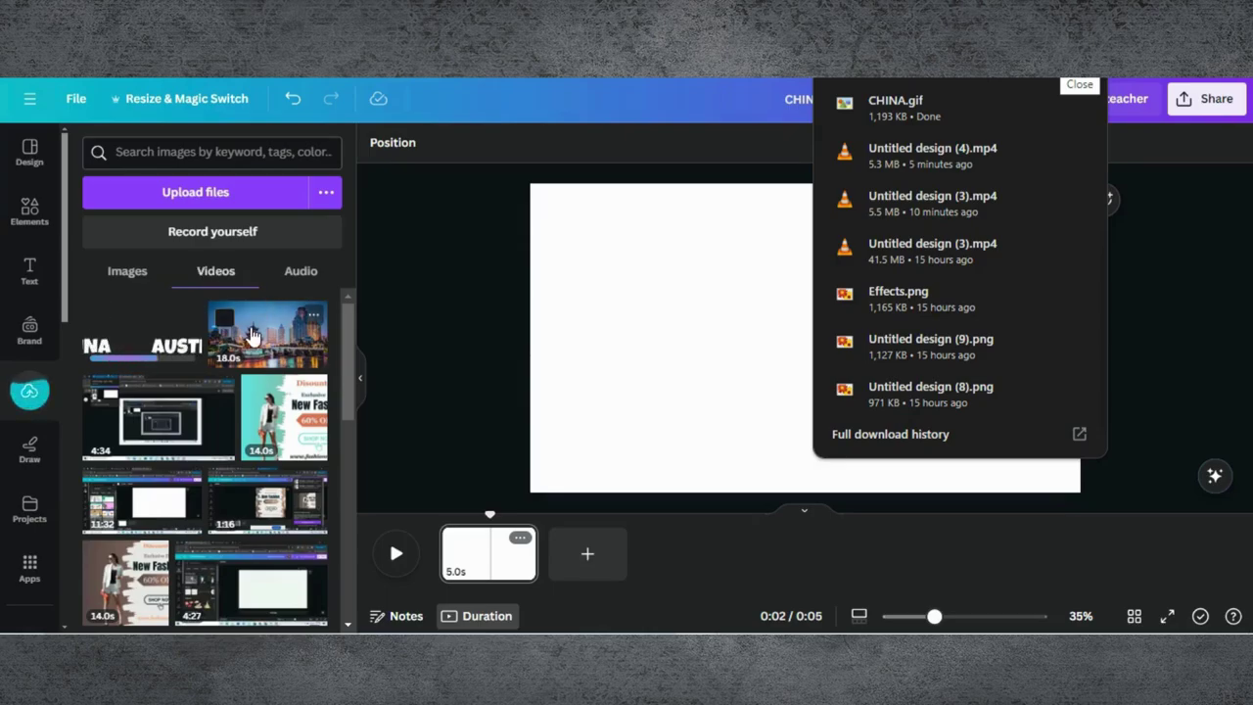
click(283, 350)
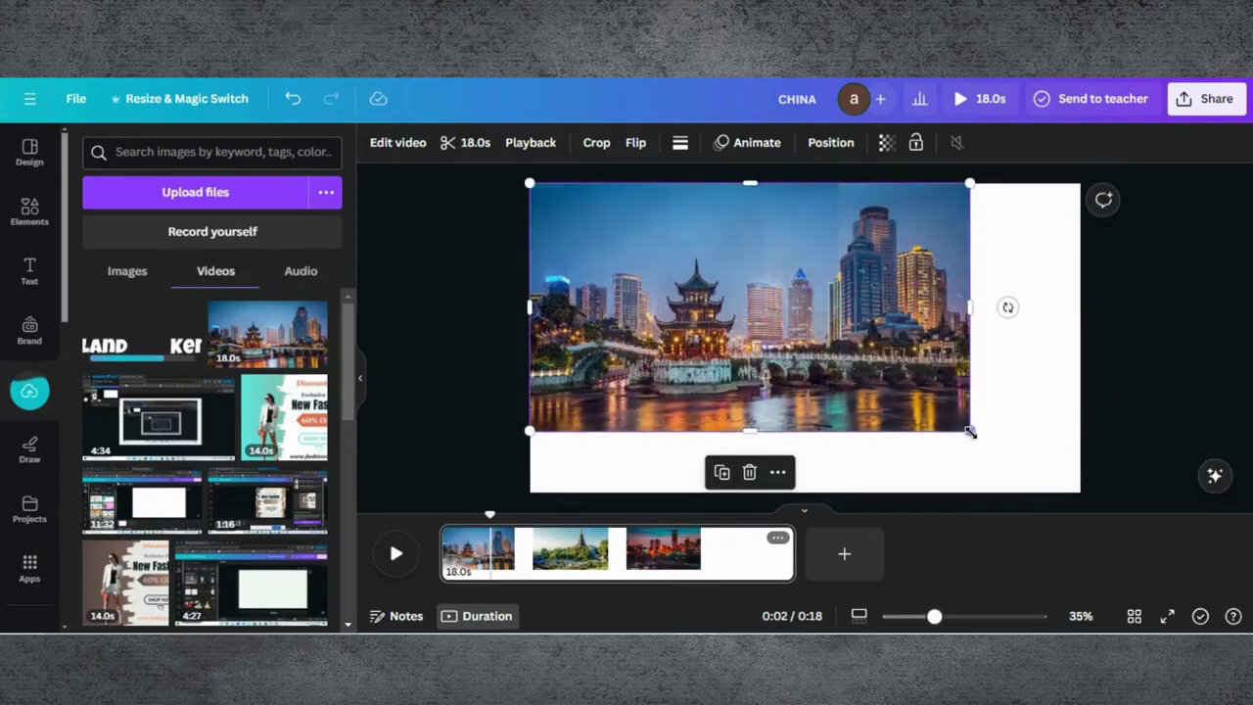
drag(970, 431, 1087, 476)
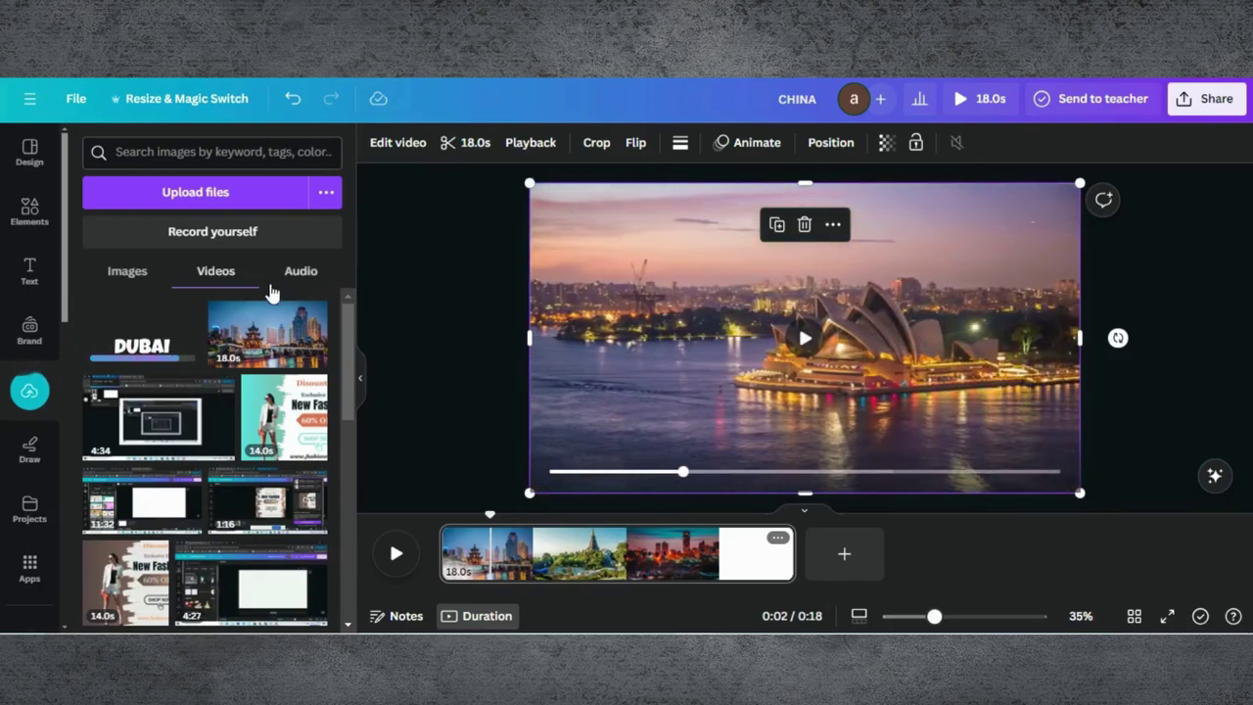
Add the recently used photo of the kicking tourist with a yellow suitcase and enlarge it over the video.
click(29, 211)
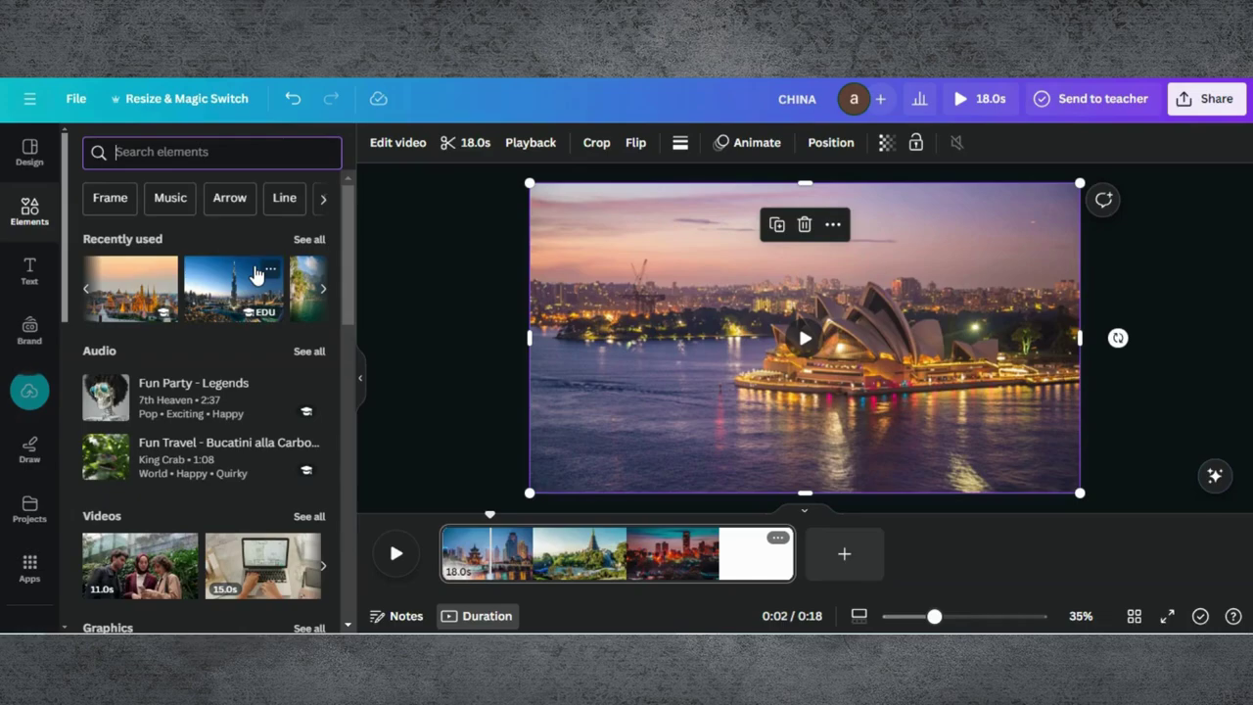
click(310, 240)
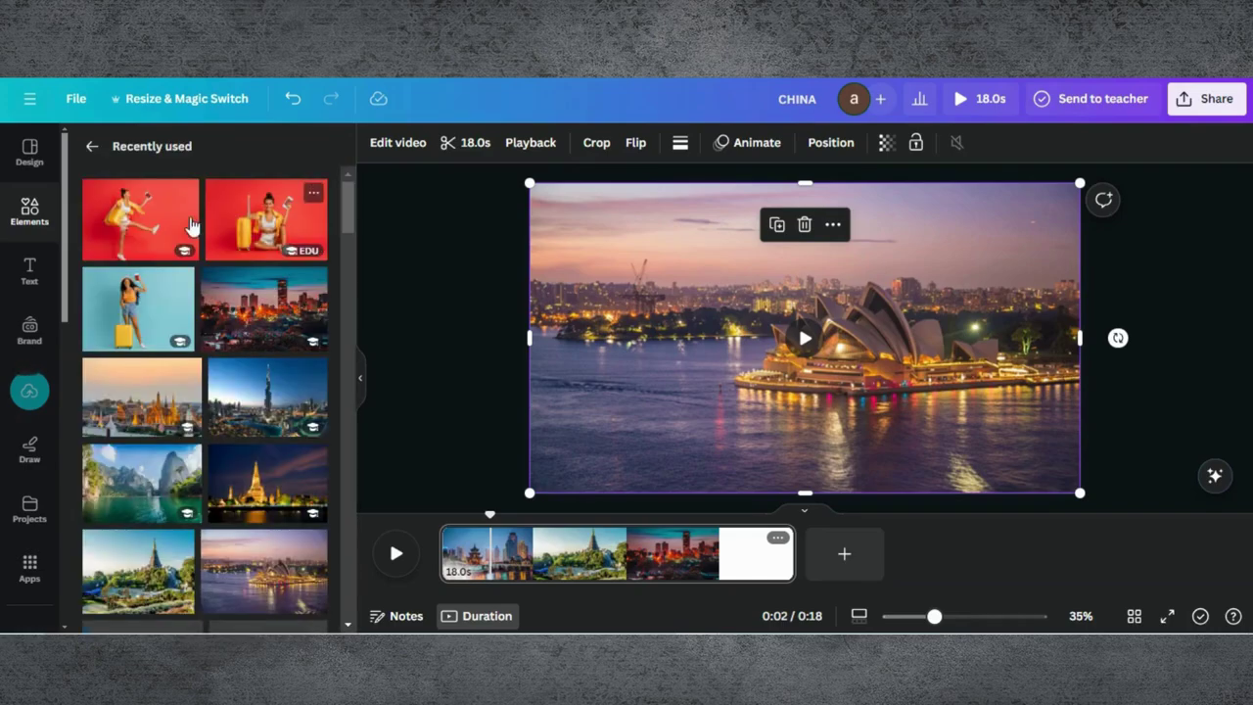
click(140, 218)
drag(617, 316, 1033, 441)
Remove the tourist photo's background, shrink the cutout slightly and move it beside the opera house on the video's left side.
click(398, 143)
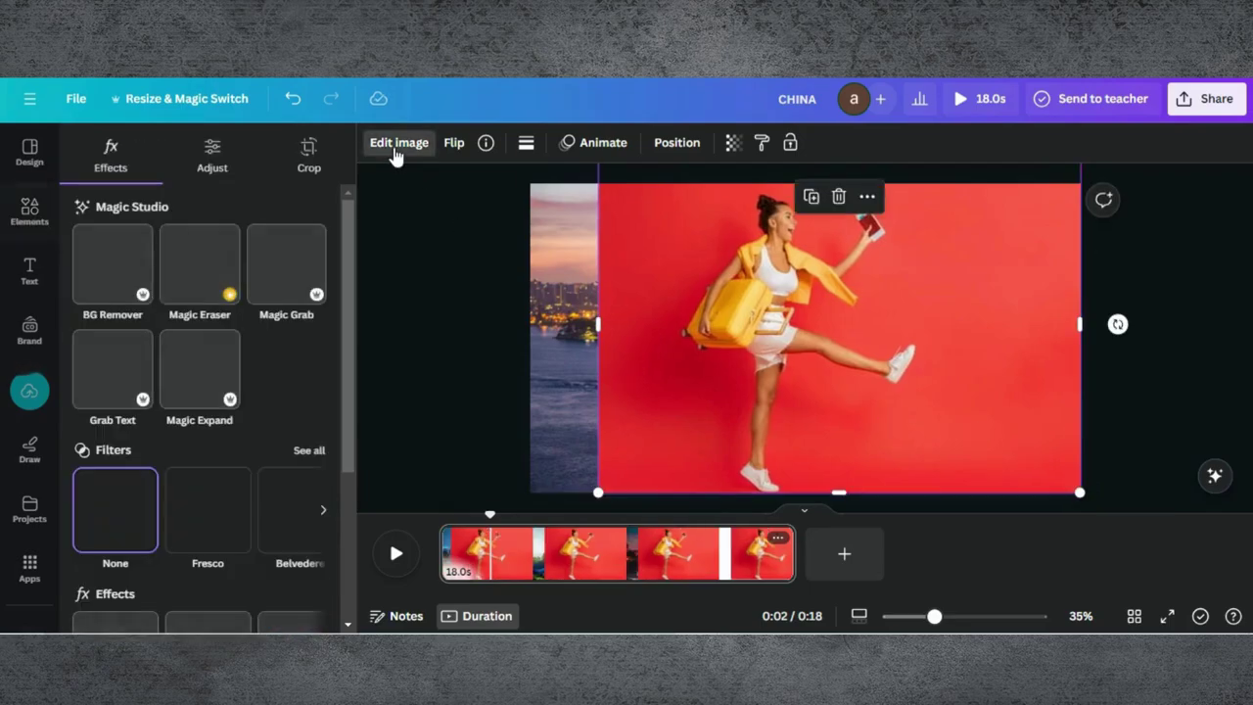
click(114, 257)
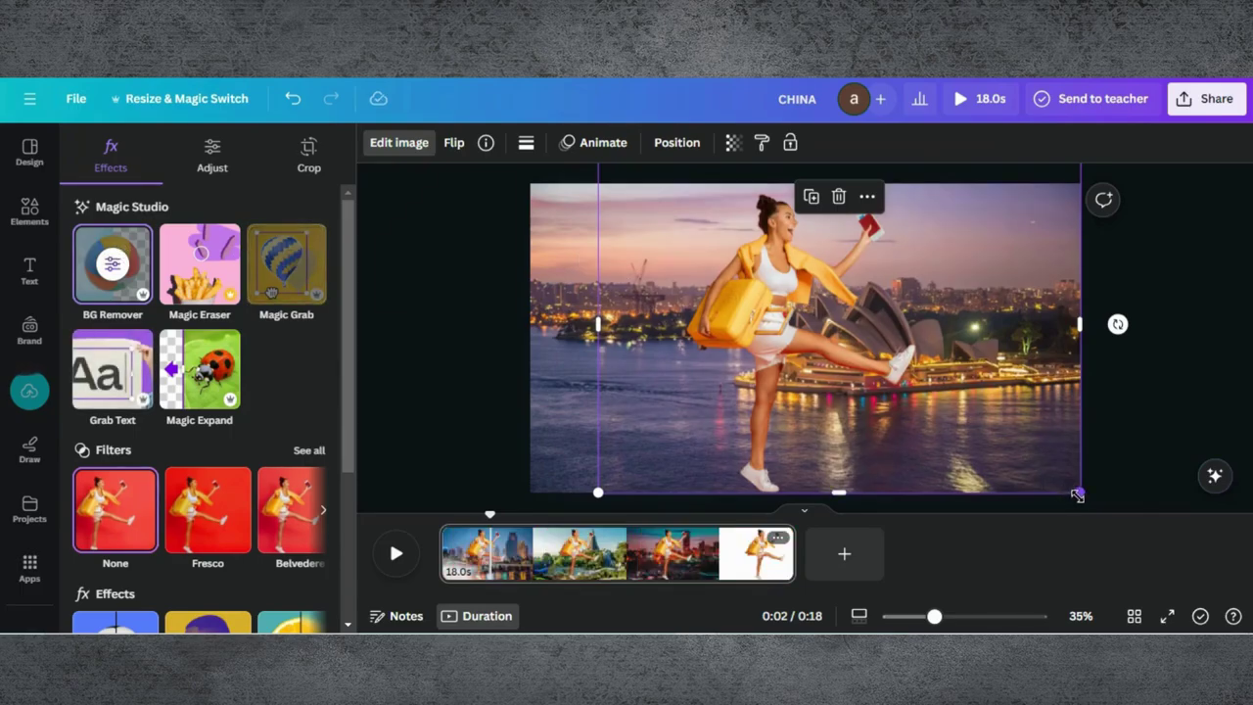
drag(1077, 495, 1035, 461)
drag(796, 334, 683, 354)
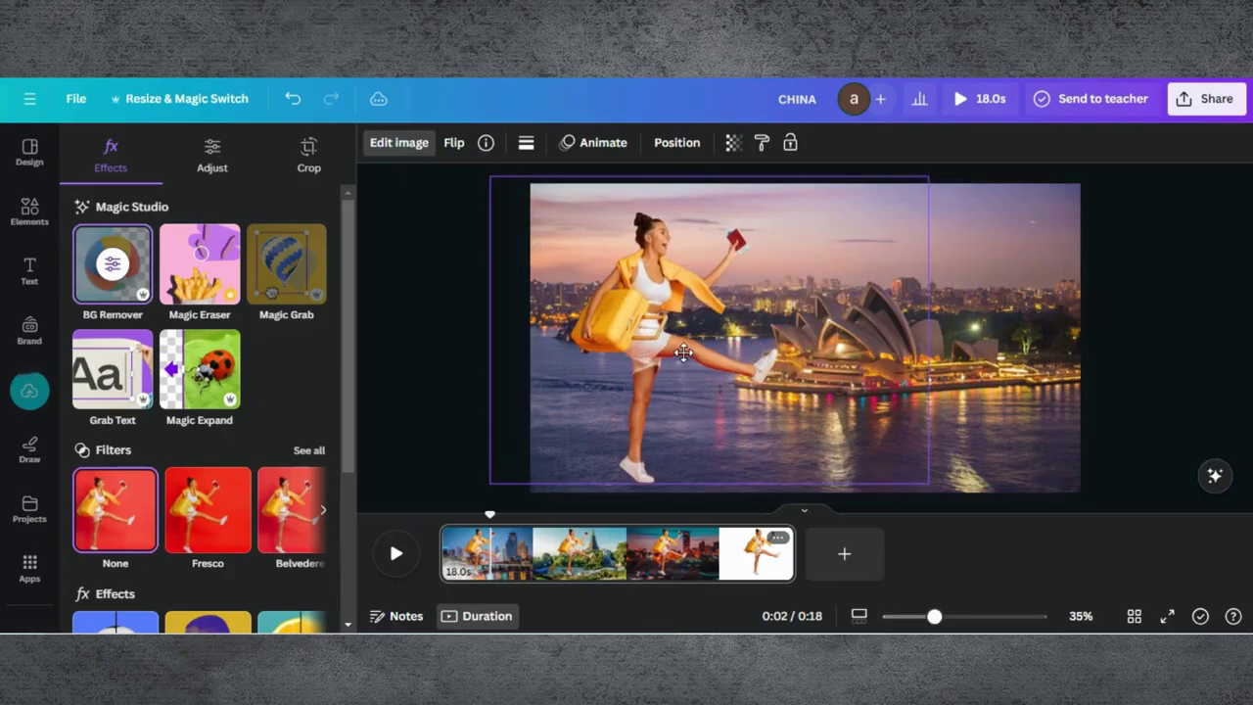
click(377, 250)
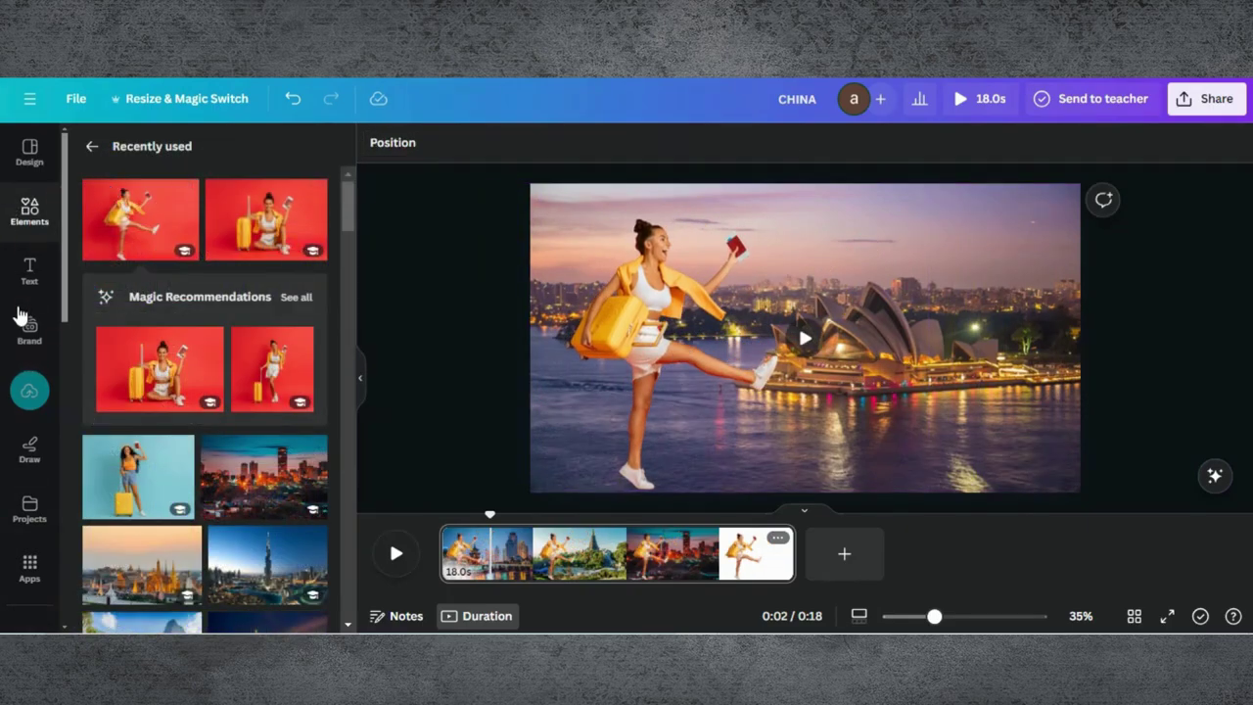
Add the uploaded transparent headings GIF over the video and tourist, enlarged to fill the page.
click(92, 147)
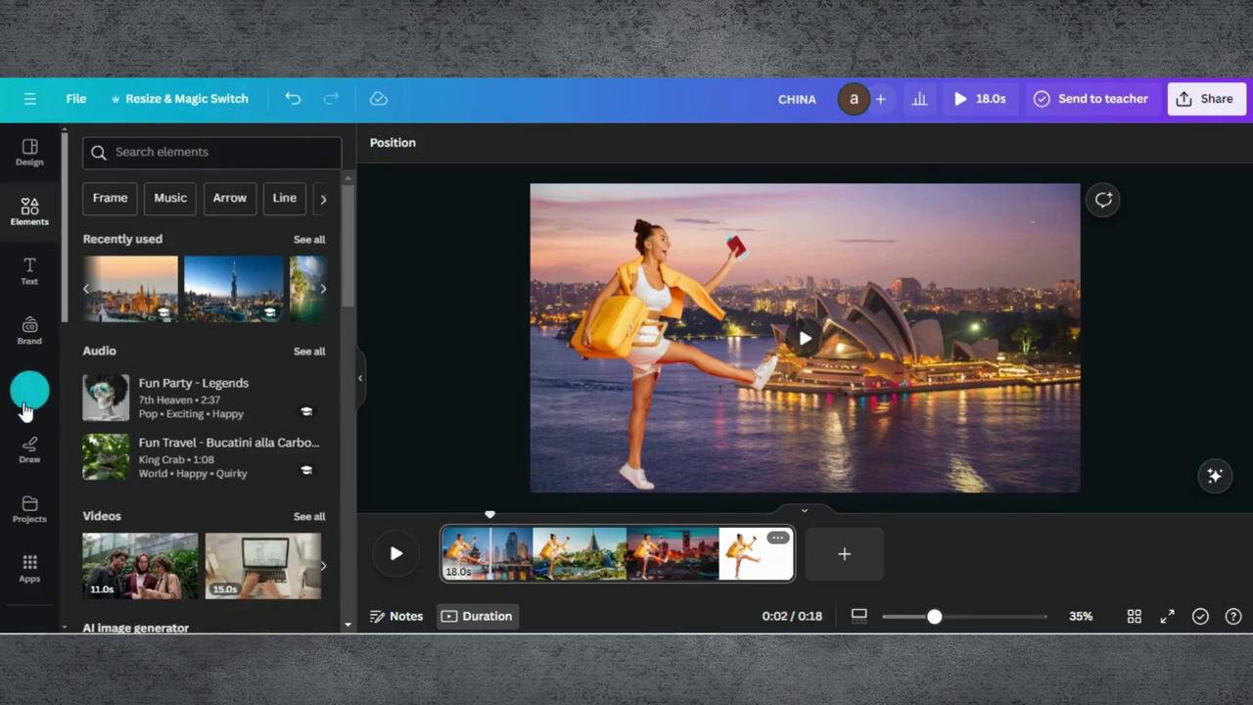
click(27, 404)
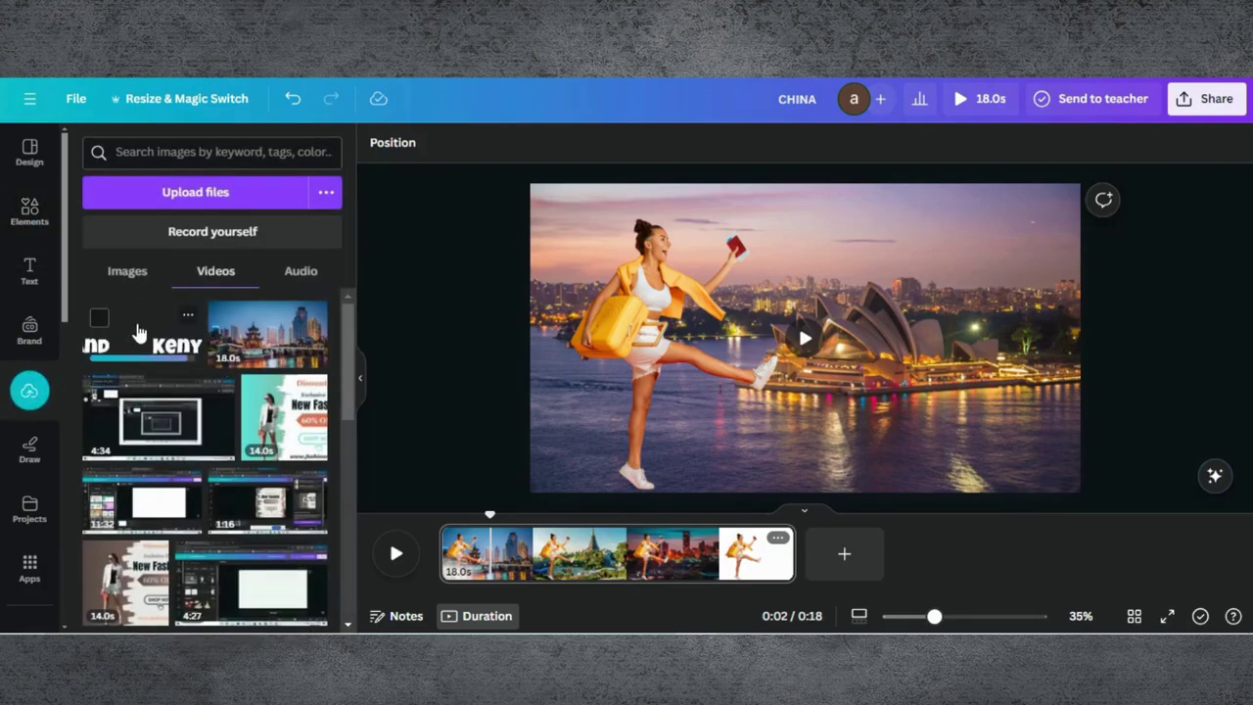
click(138, 333)
drag(793, 330, 740, 287)
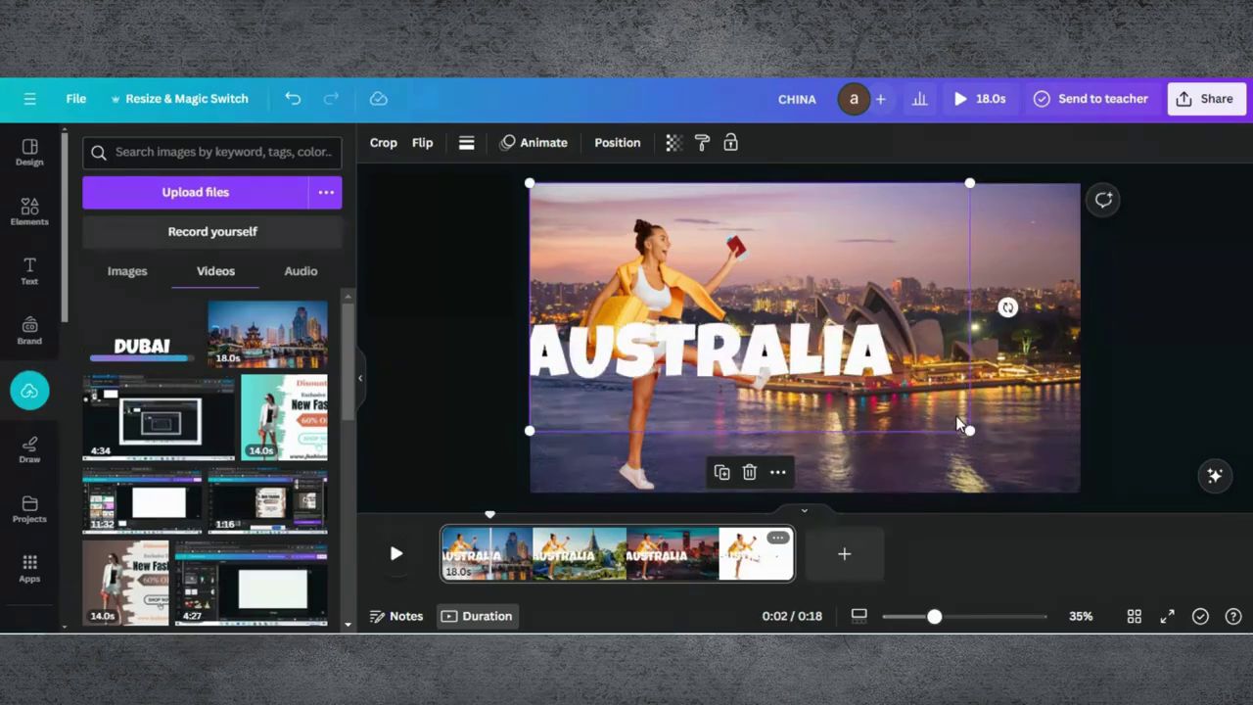
drag(967, 427, 1081, 492)
Download the finished design as an MP4 video at 1080p quality.
click(1207, 98)
scroll(1012, 290, down, 1)
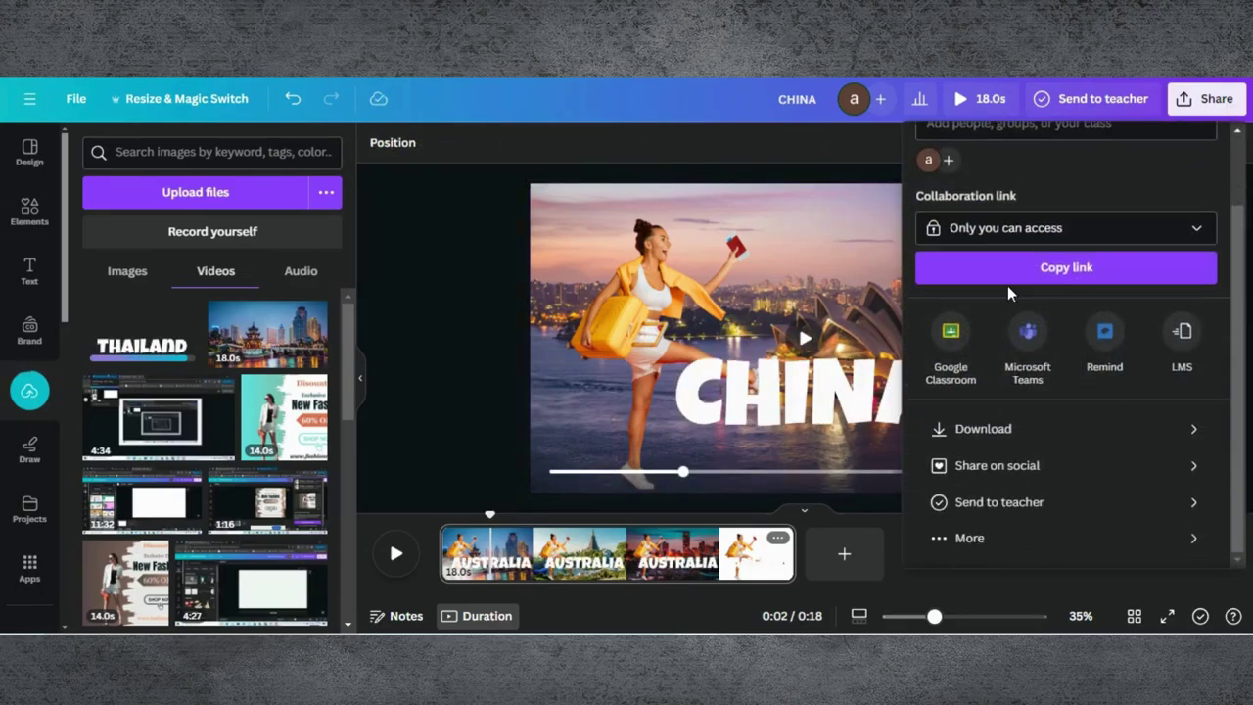
click(1001, 436)
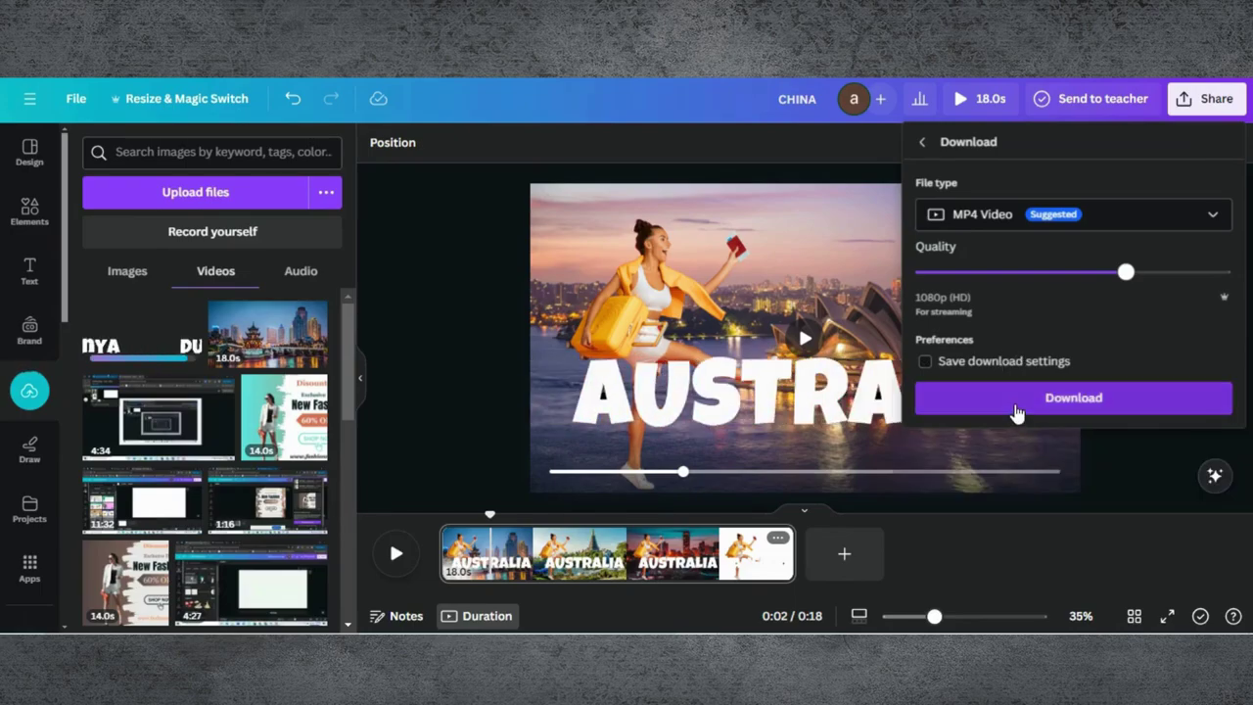
click(1016, 410)
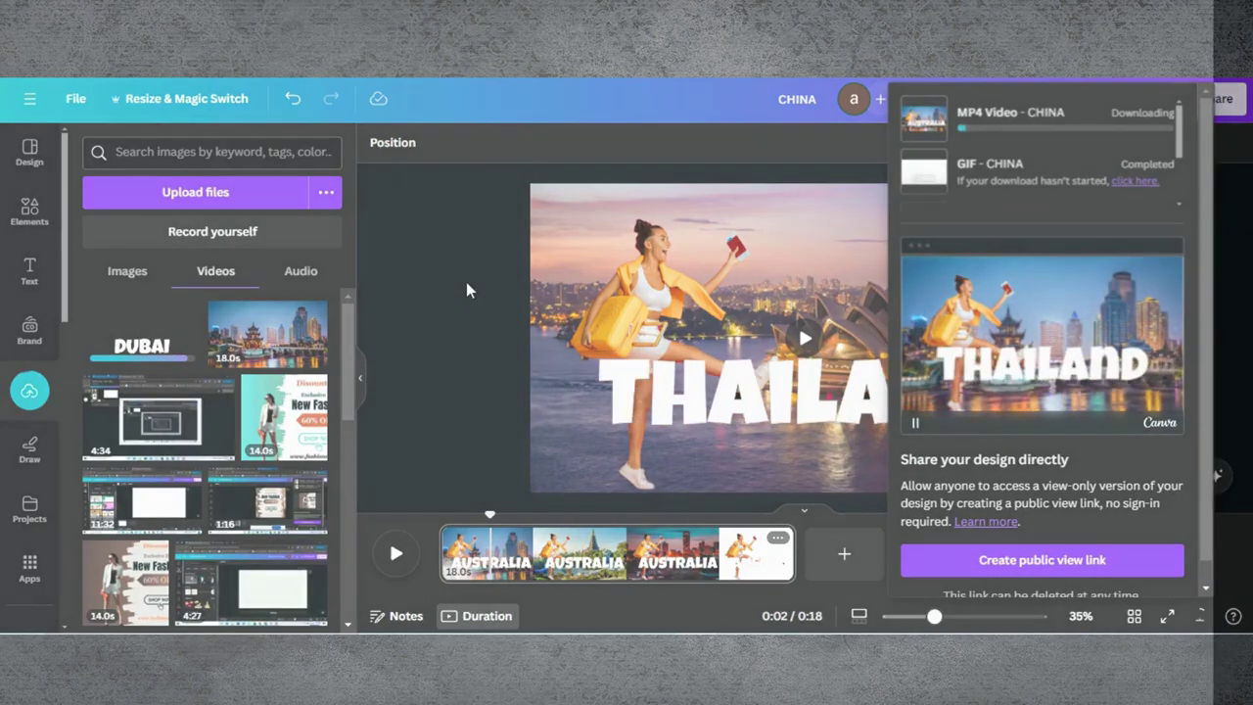